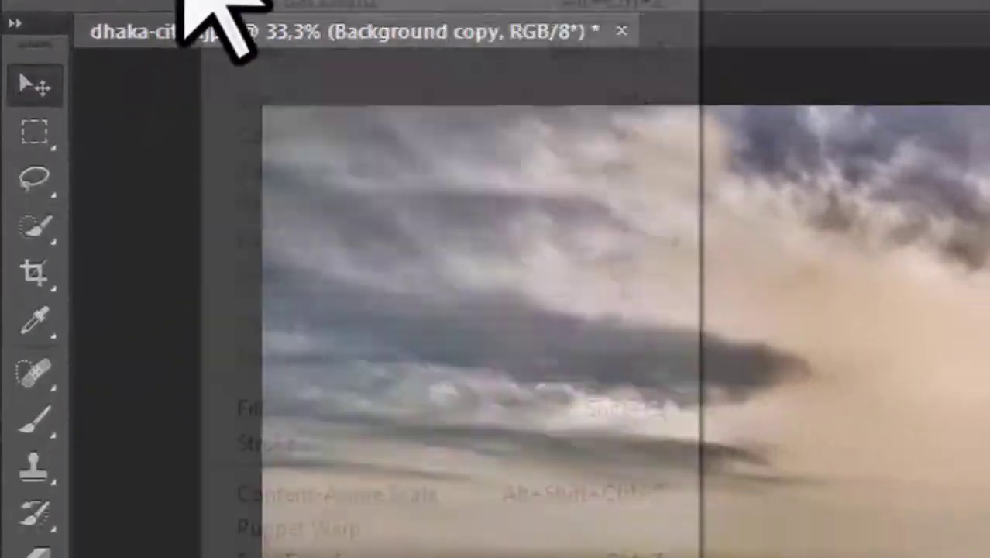
Look over the Edit > Purge options and close the menus without running anything.
click(66, 10)
mouse_move(321, 327)
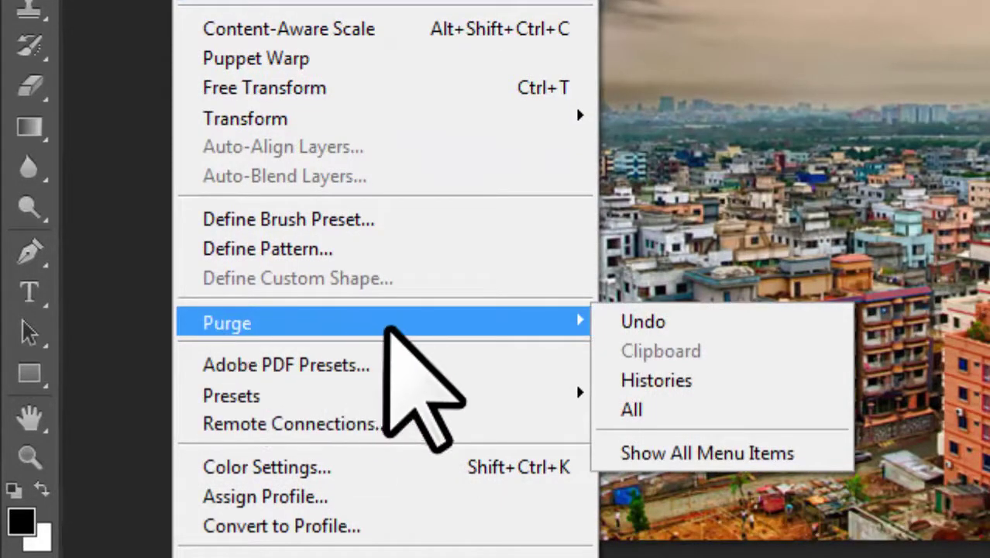
mouse_move(576, 326)
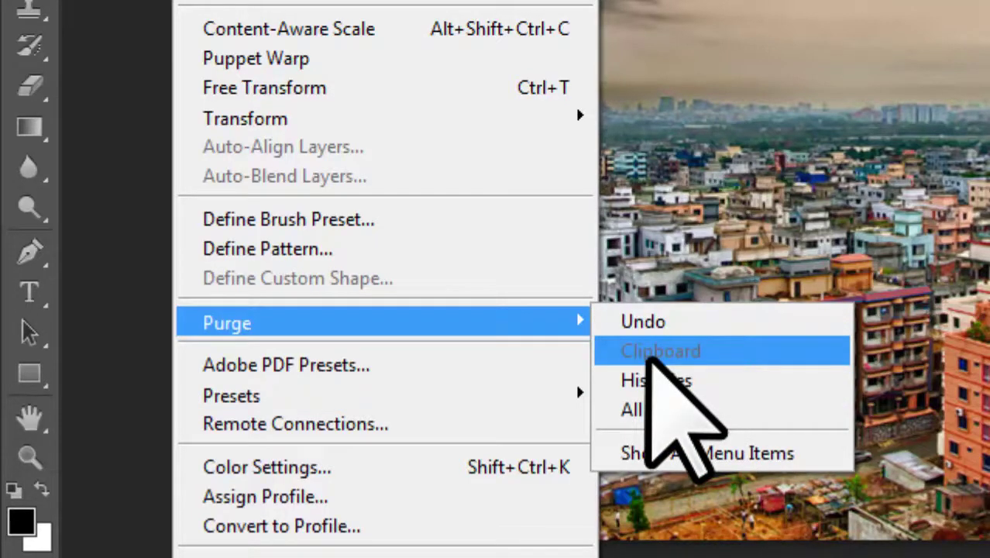
key(Escape)
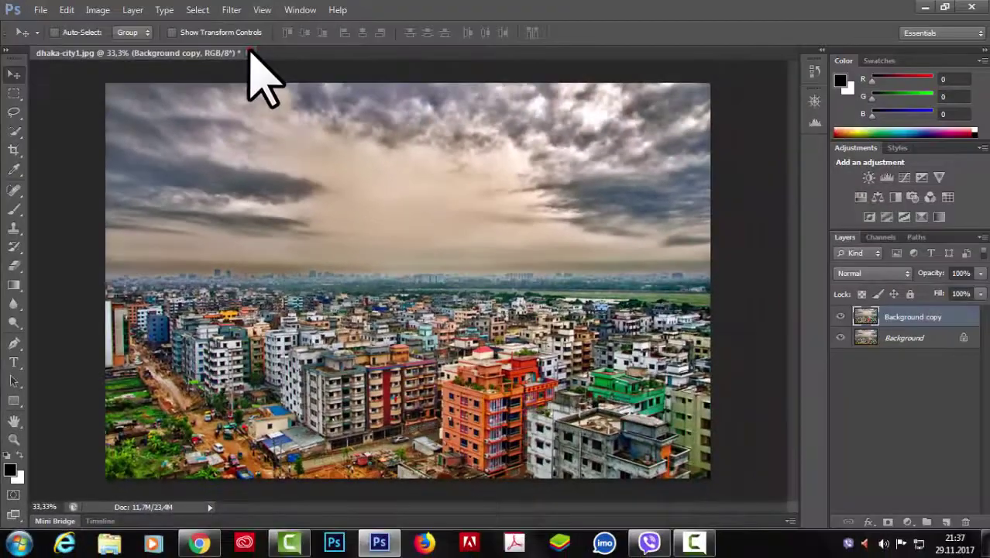
Close the city photo without saving and reopen dhaka-city1.jpg fresh.
click(250, 53)
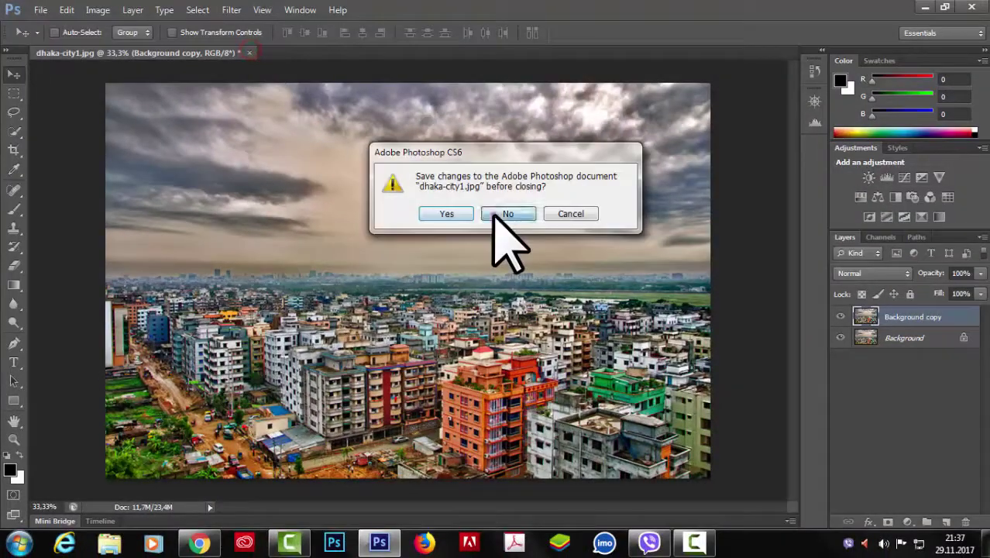
click(507, 214)
click(39, 10)
click(73, 40)
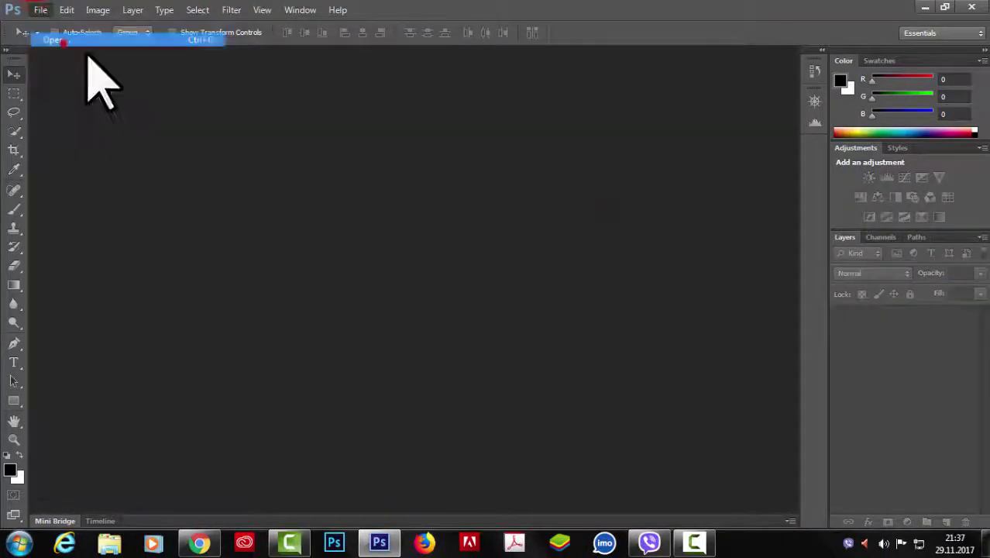
double_click(433, 279)
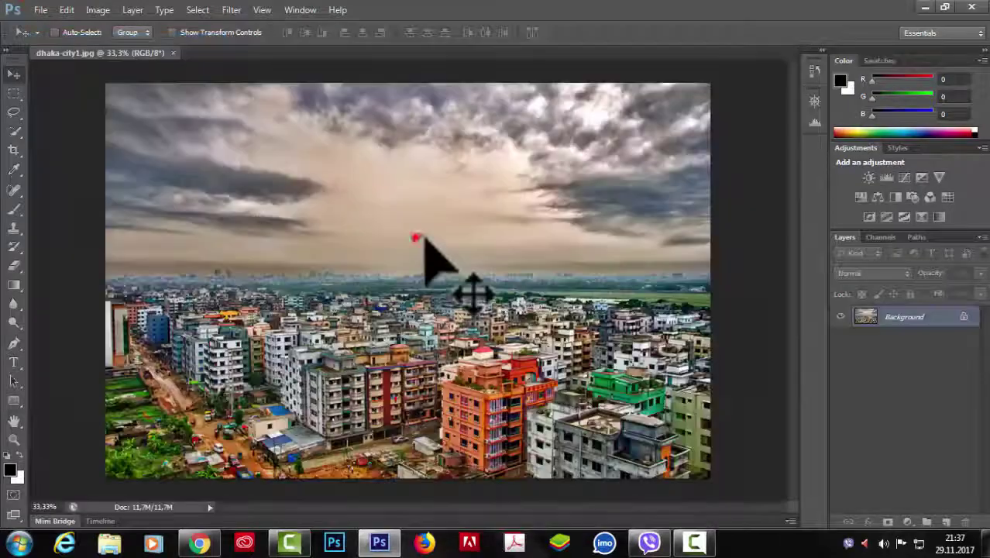
Purge the stored history states through Edit > Purge.
click(67, 10)
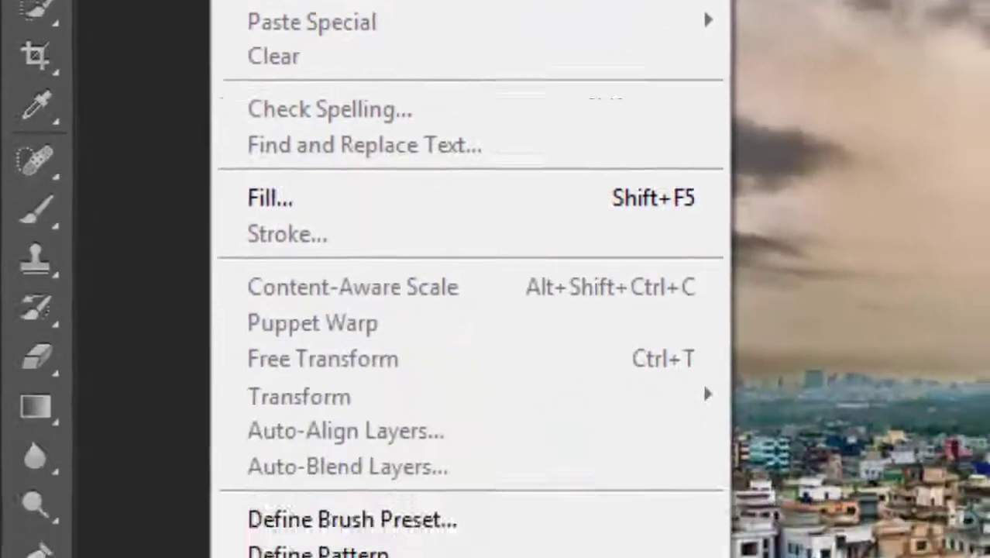
mouse_move(330, 557)
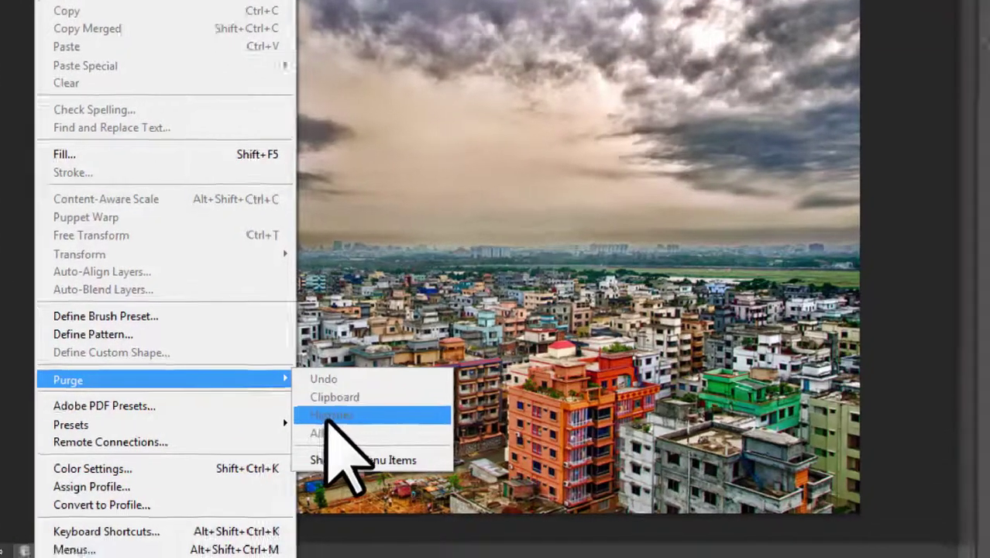
click(387, 431)
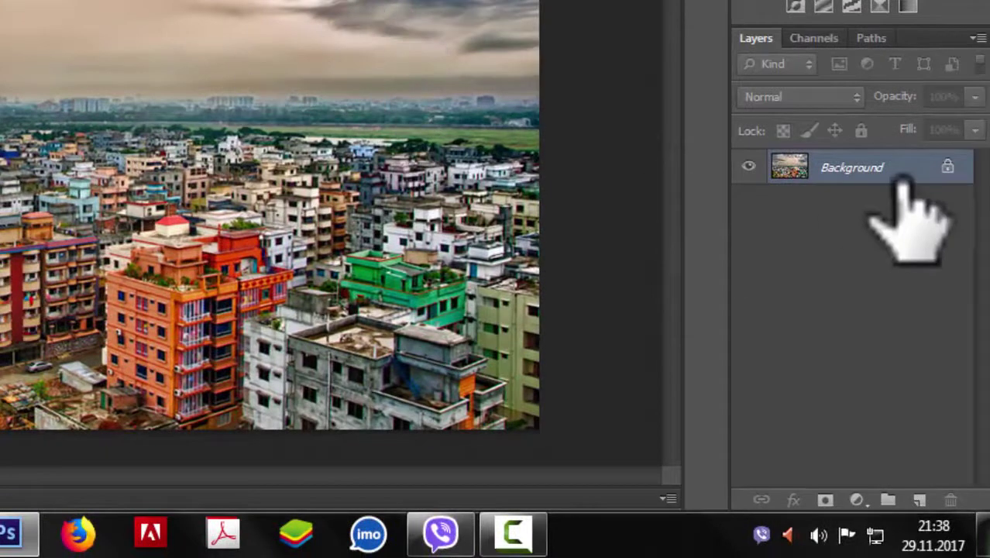
Duplicate Background into Background copy, undo the duplication, then redo it from the Edit menu.
drag(894, 169, 920, 499)
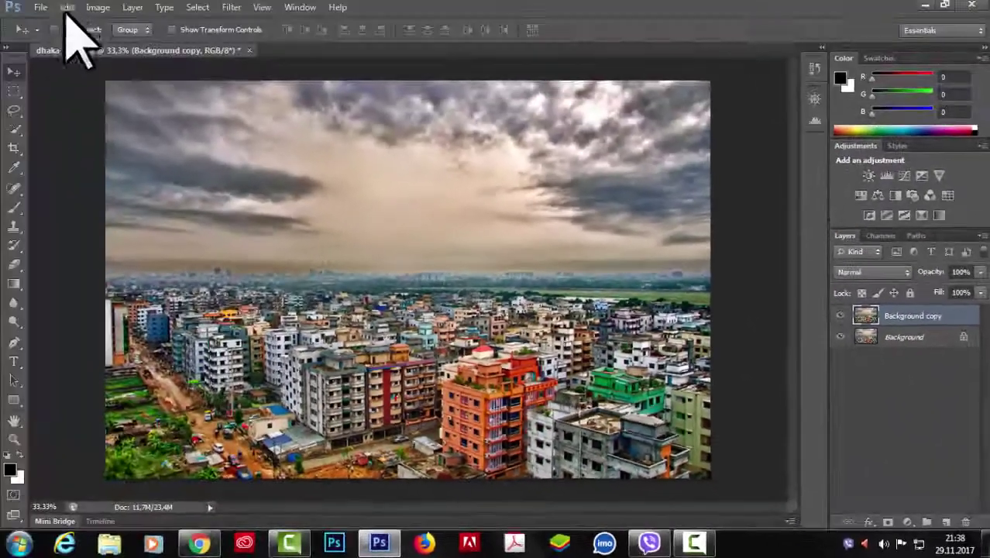
click(65, 10)
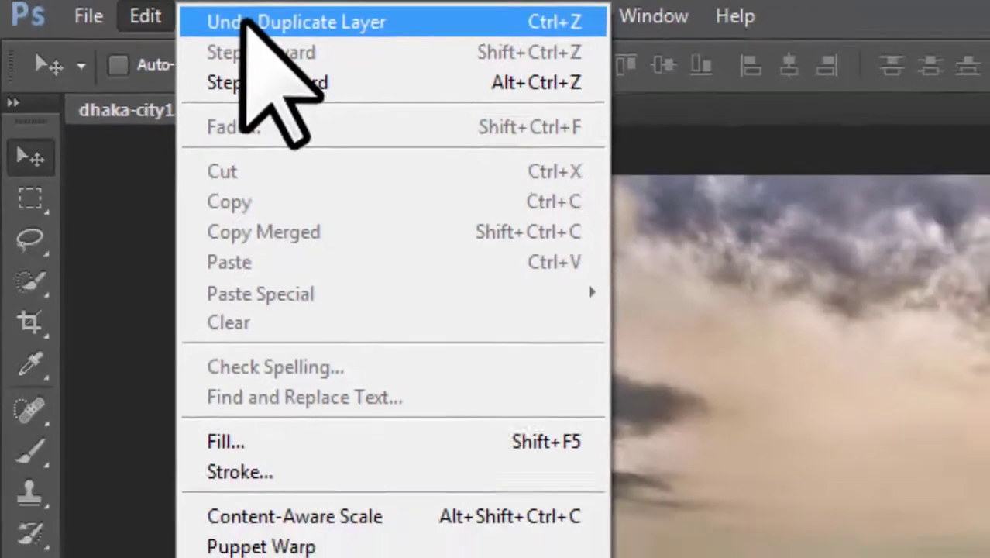
click(295, 27)
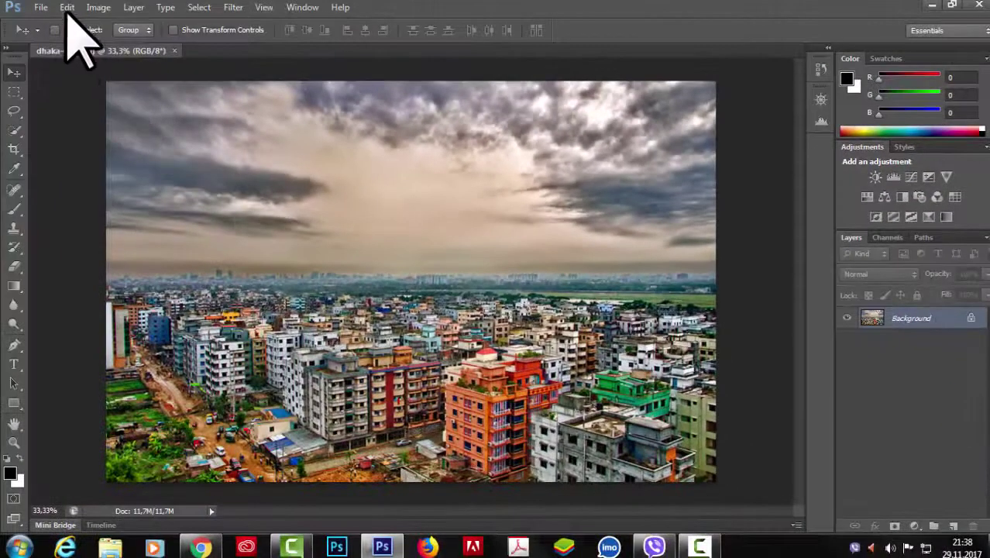
click(85, 9)
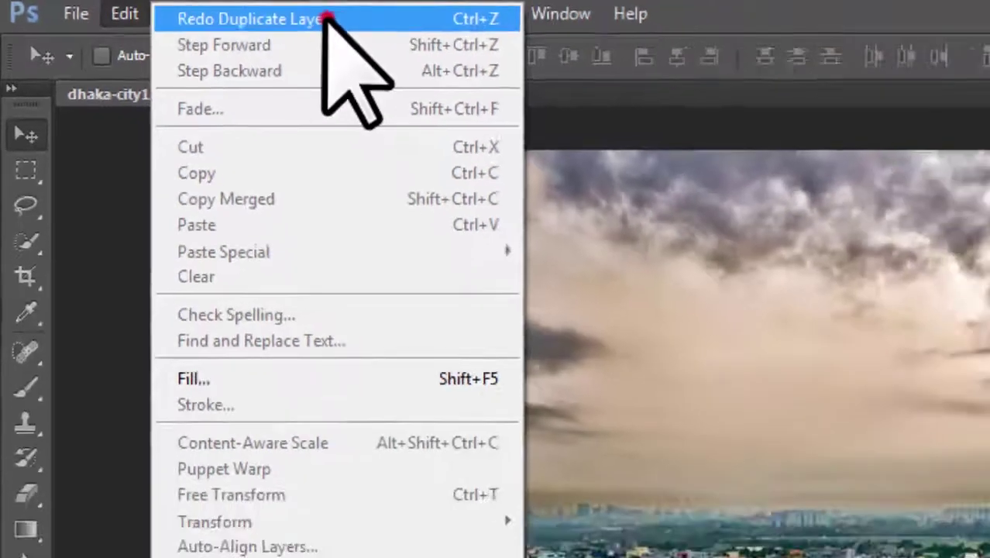
click(527, 31)
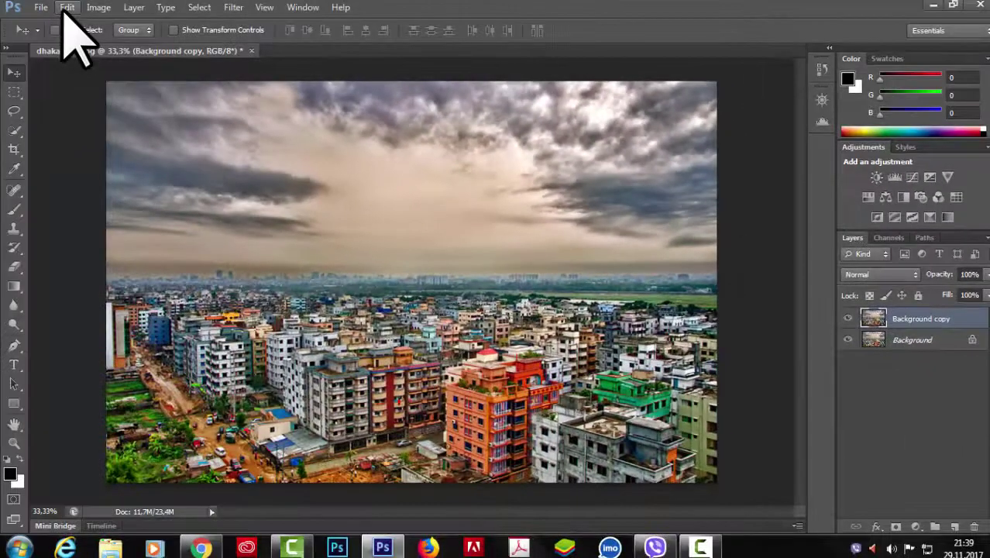
Run Edit > Purge > Undo and accept the 'This cannot be undone' warning.
click(67, 7)
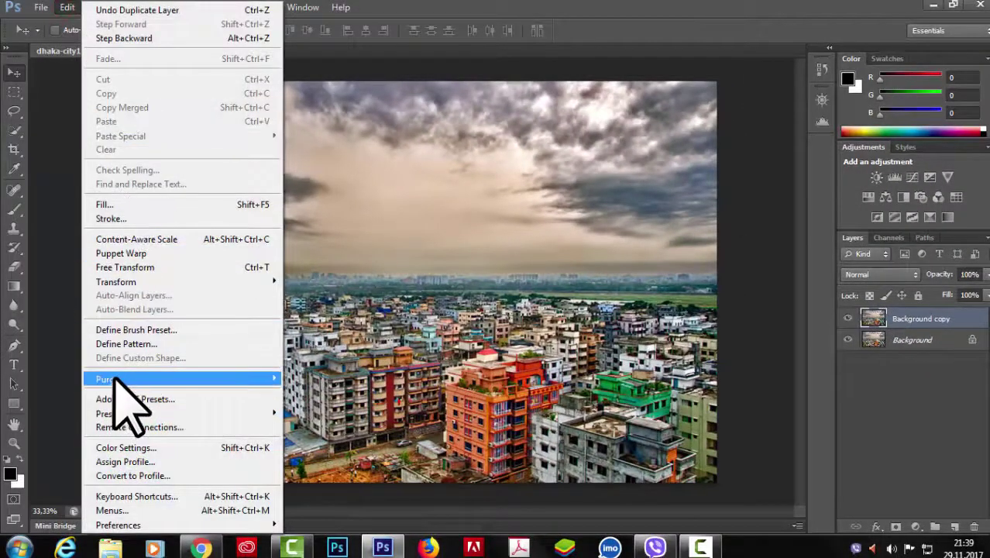
mouse_move(117, 383)
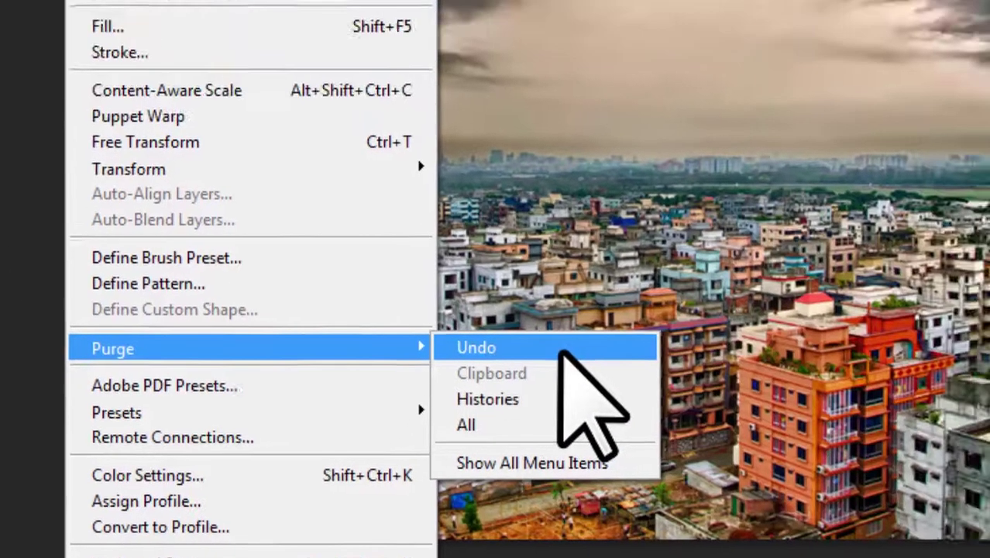
click(648, 230)
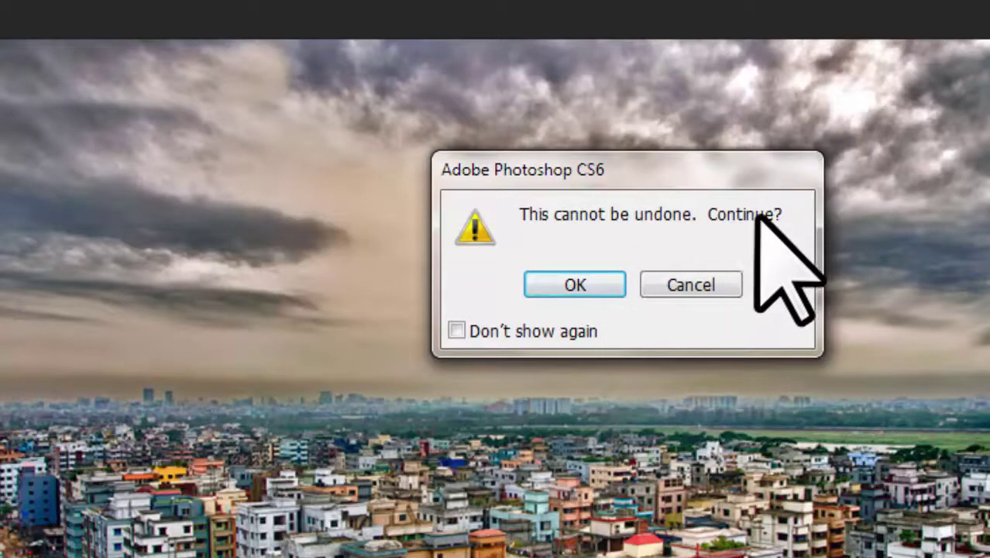
click(587, 281)
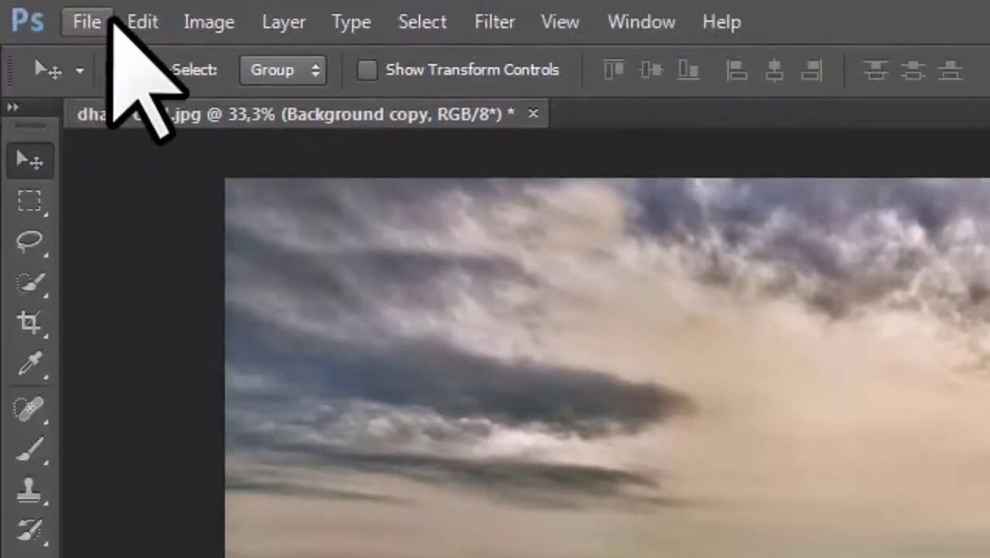
click(128, 17)
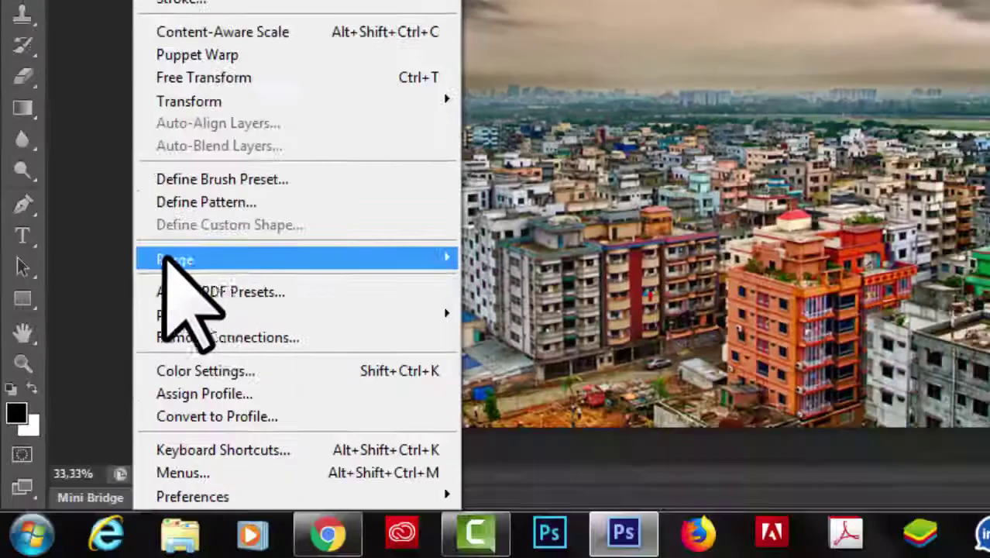
mouse_move(365, 265)
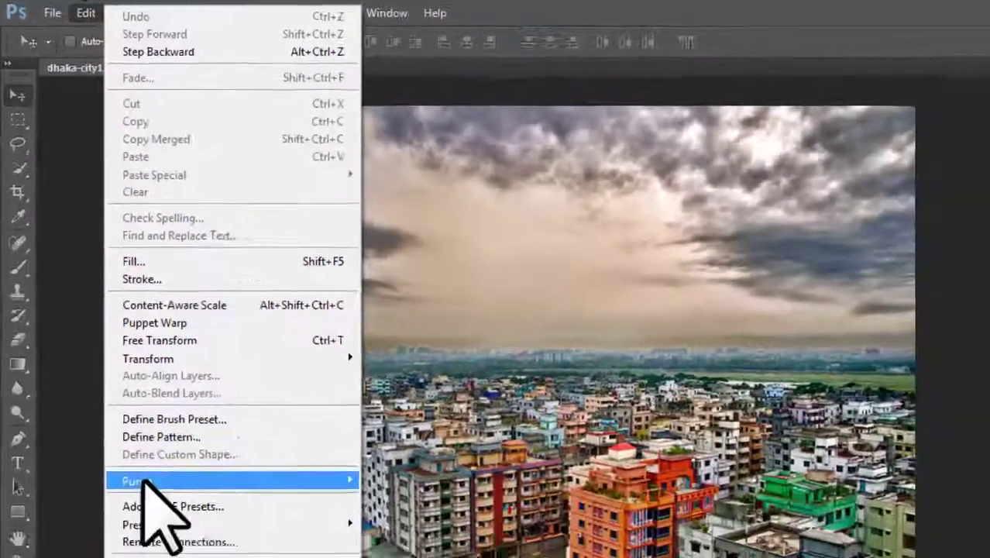
mouse_move(155, 455)
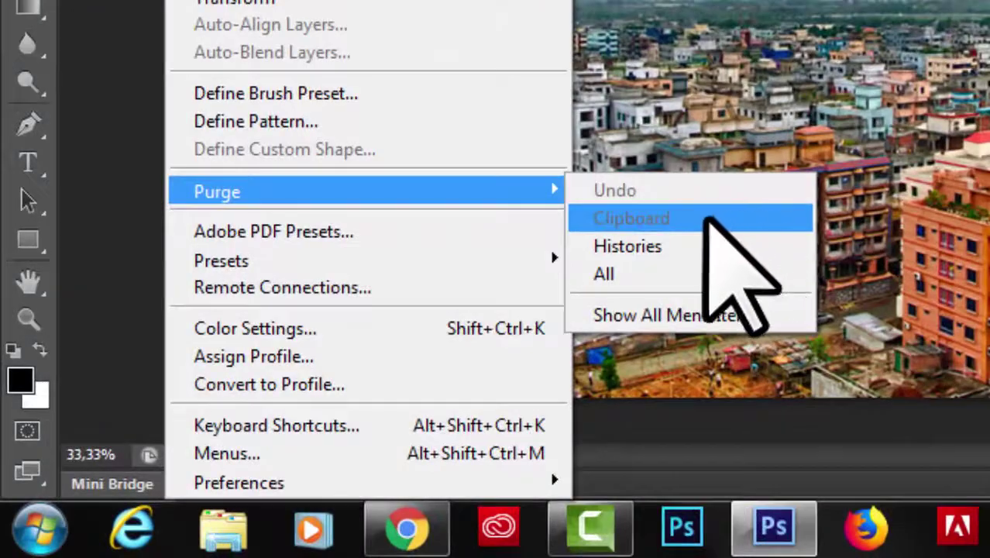
key(Escape)
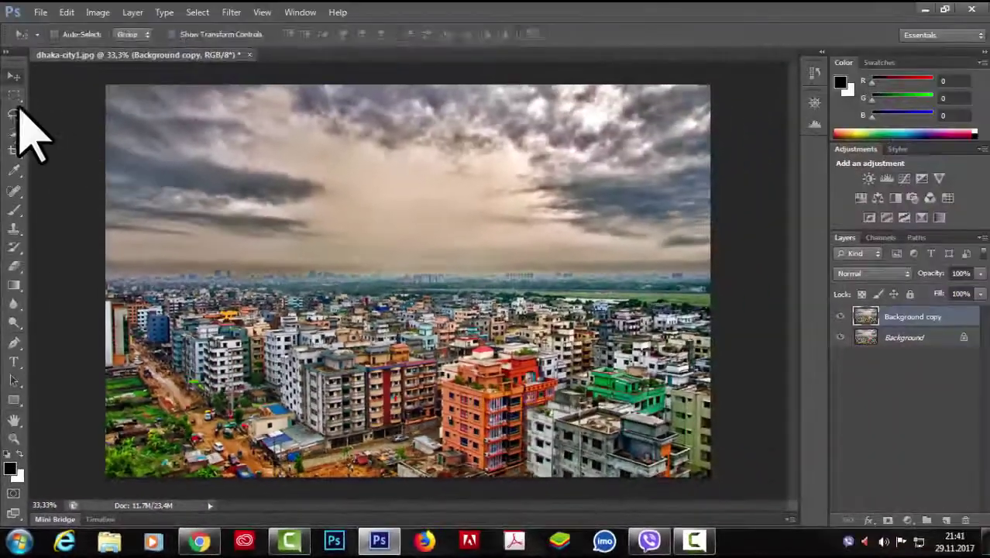
Copy a large rectangular selection across the sky and town.
click(14, 94)
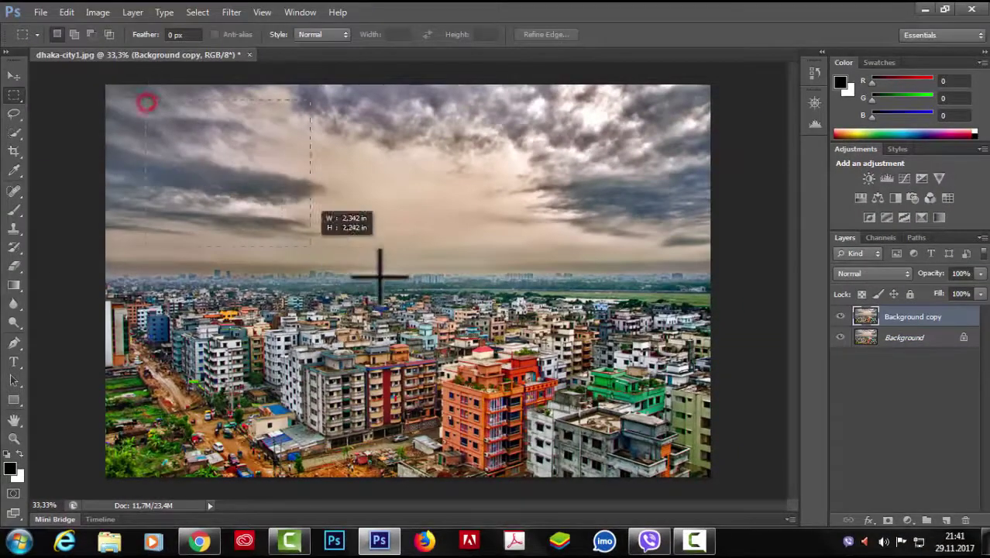
drag(310, 246, 643, 395)
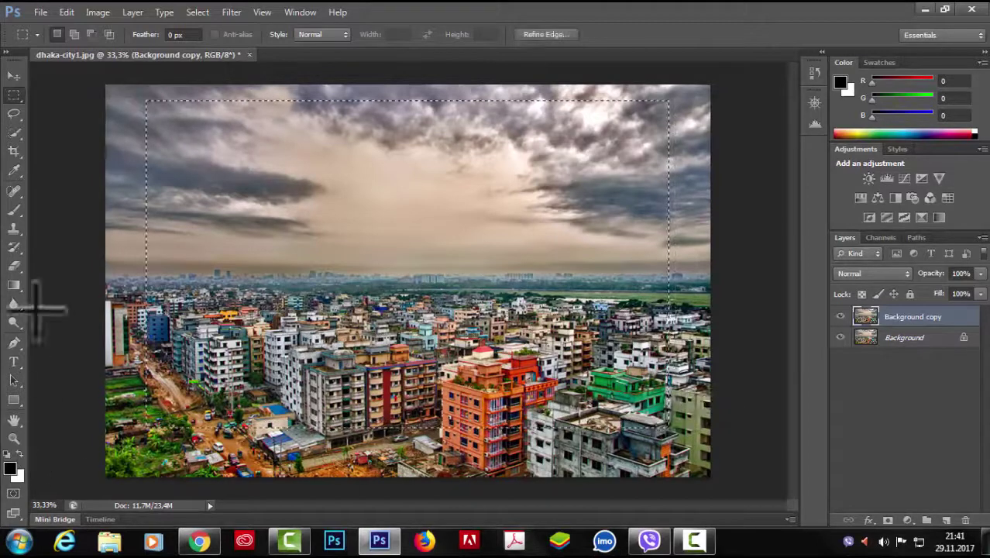
click(66, 12)
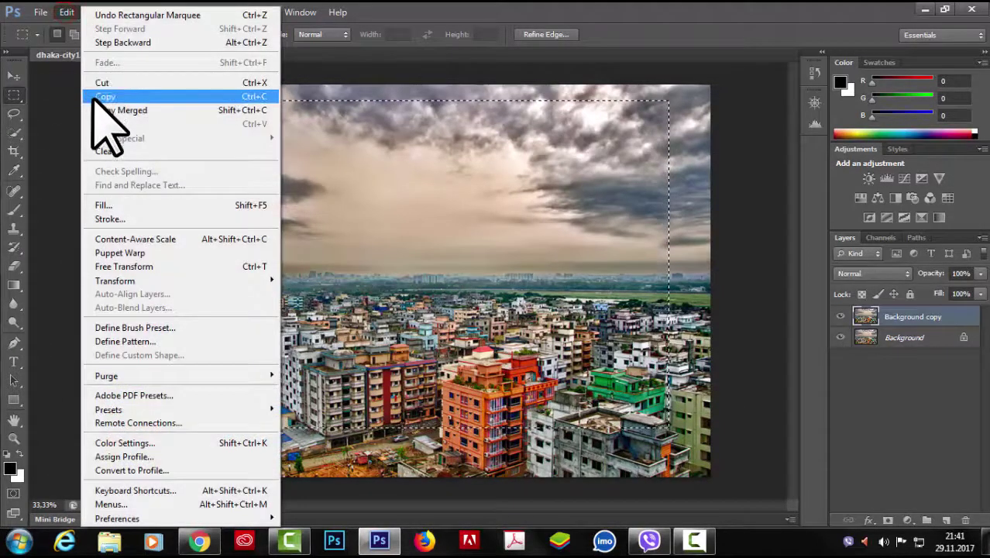
click(97, 97)
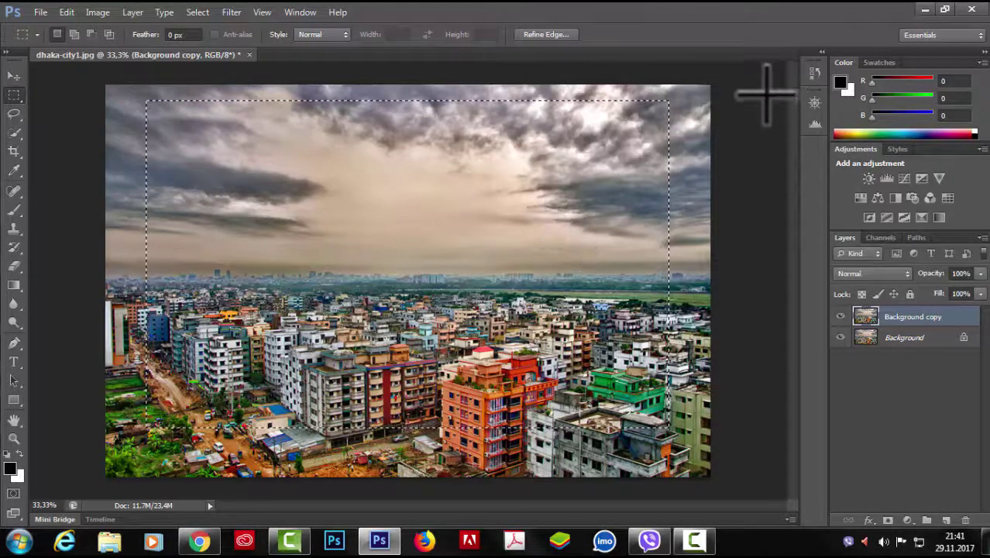
Paste the copied area as Layer 1 and shrink it toward the image centre.
click(66, 11)
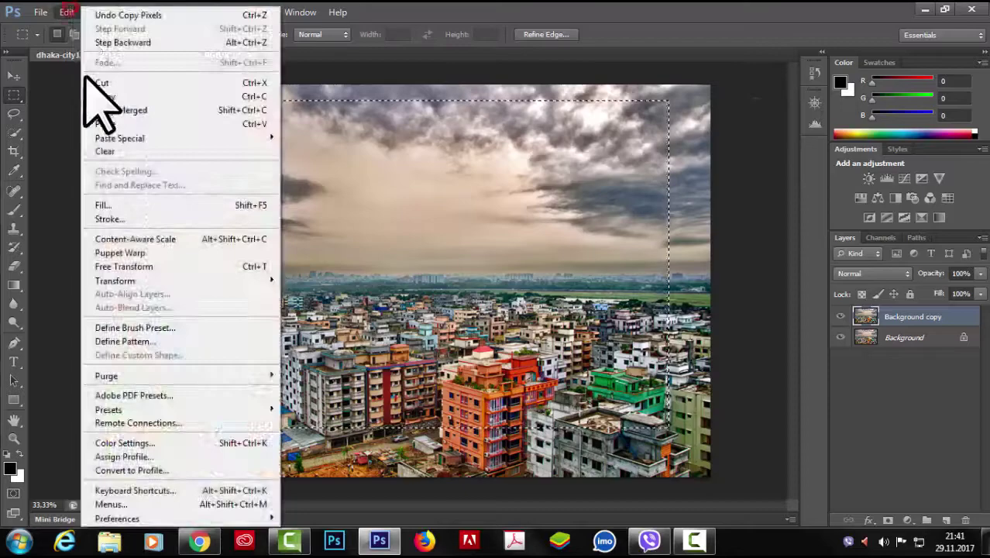
click(105, 124)
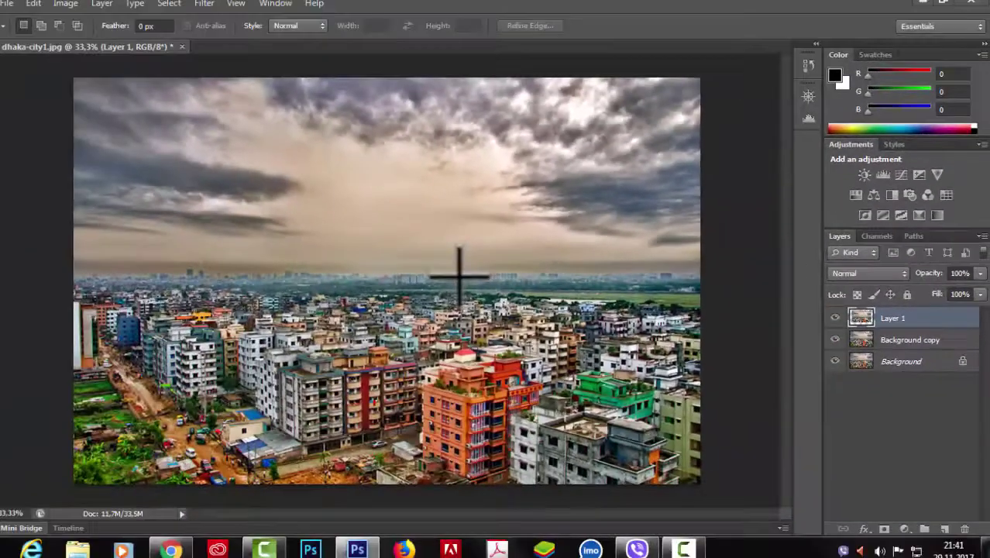
key(ctrl+t)
drag(631, 112, 609, 141)
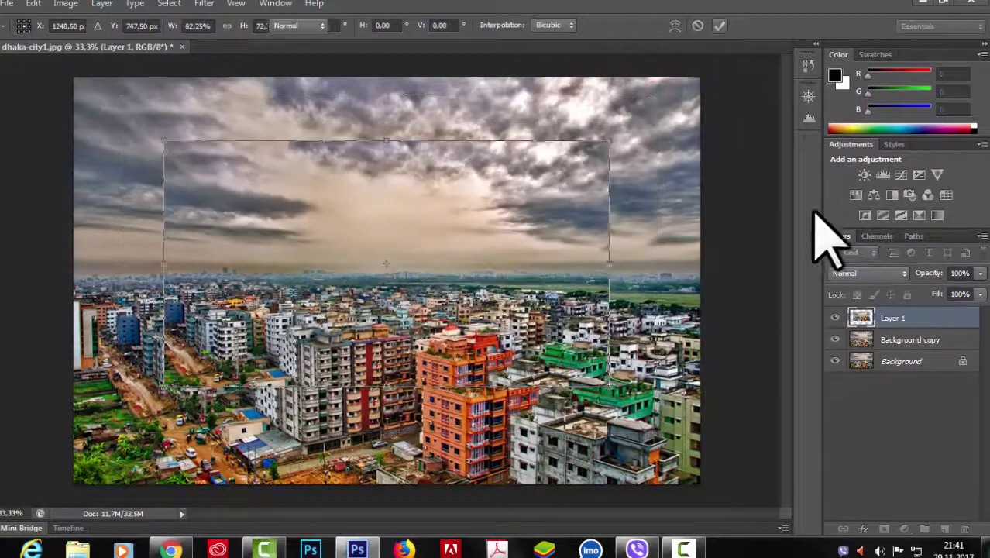
key(Return)
Toggle Layer 1's visibility to compare, then delete Layer 1 and confirm.
click(836, 318)
click(836, 317)
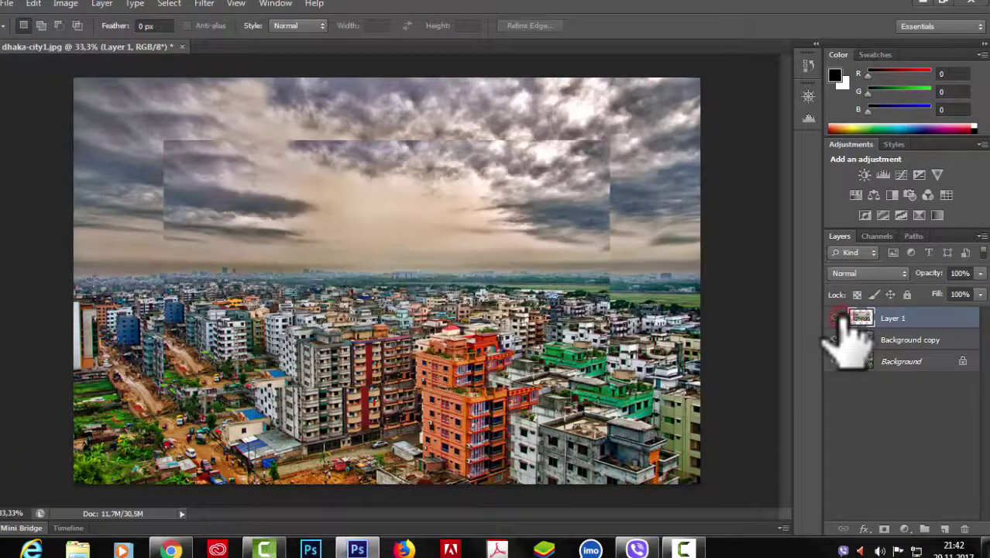
click(835, 318)
click(836, 317)
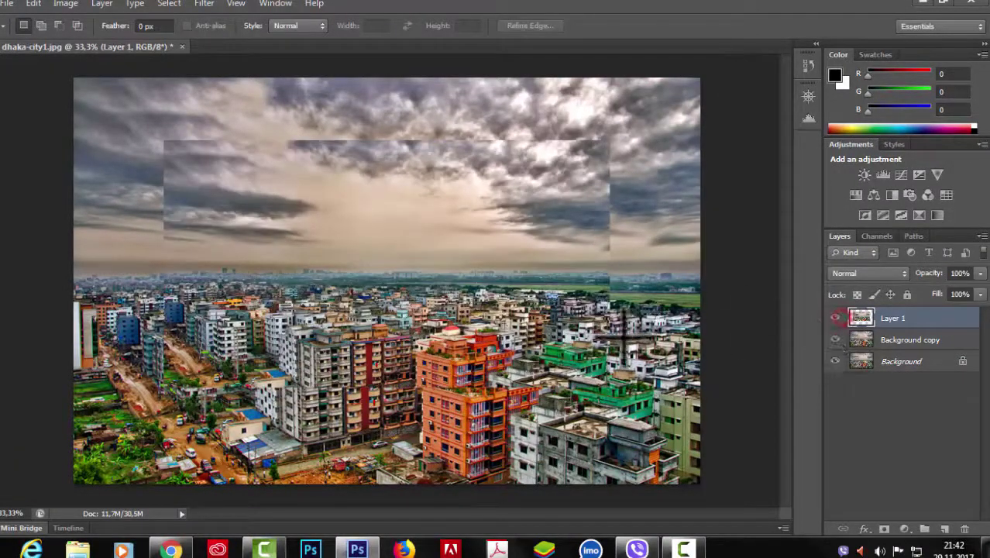
click(968, 533)
click(431, 210)
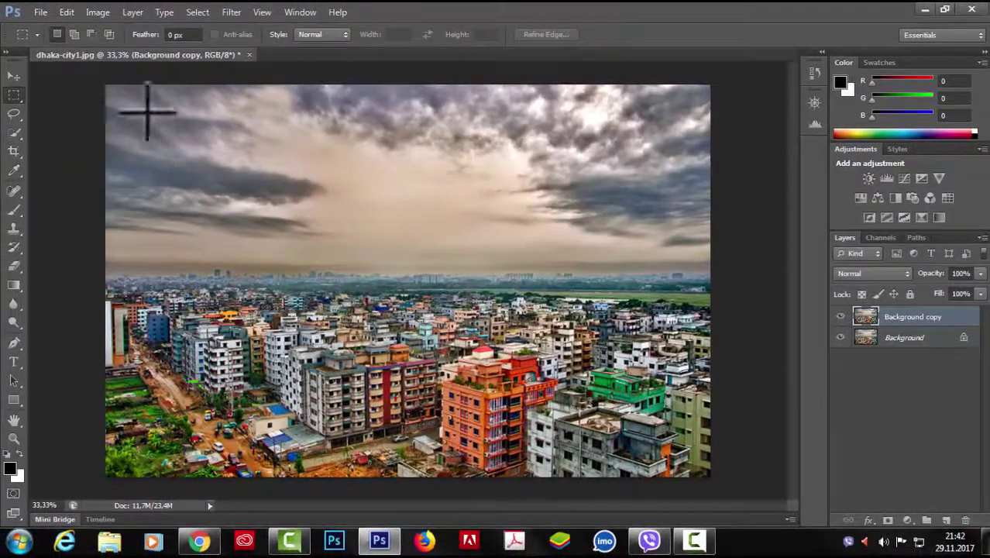
Copy a small rectangle of sky and city to the clipboard.
drag(584, 352, 642, 402)
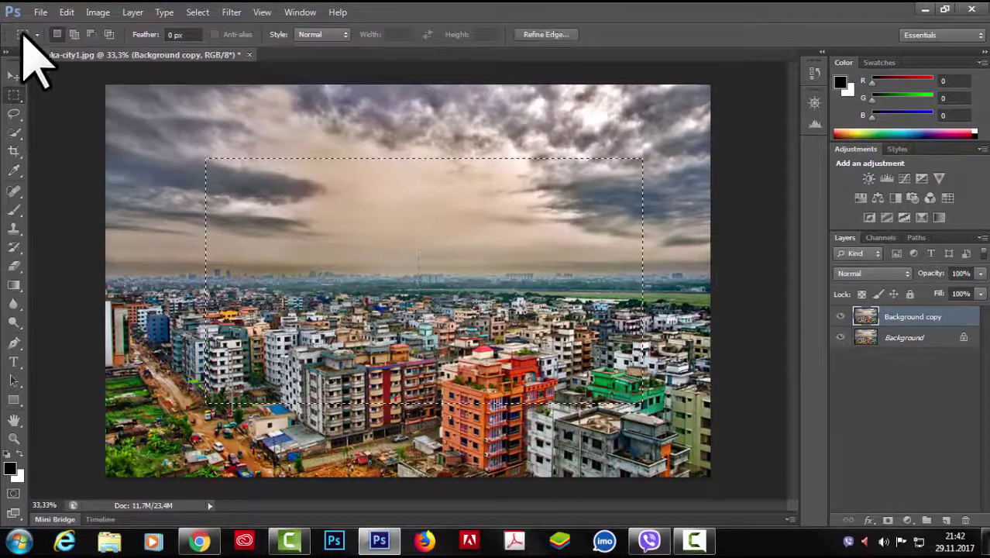
click(67, 12)
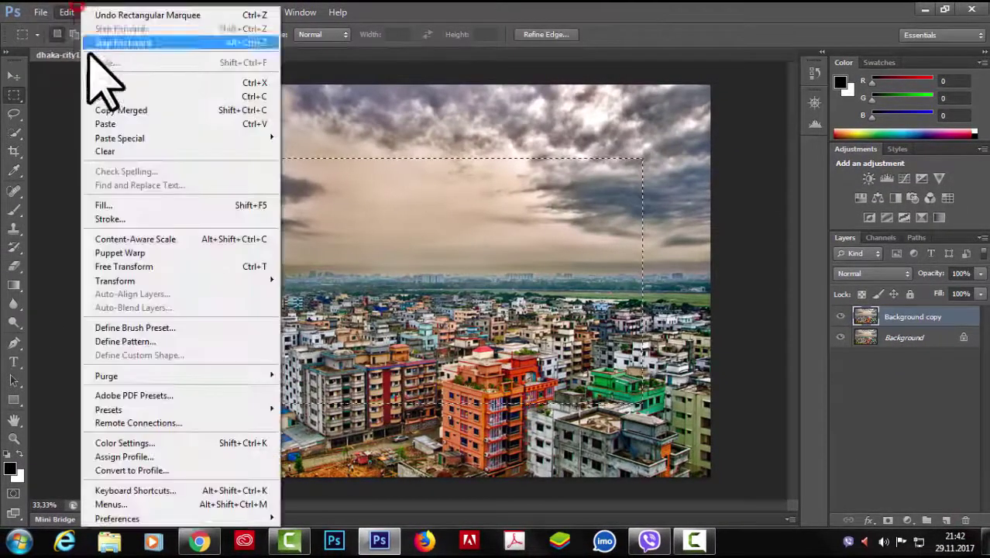
click(111, 97)
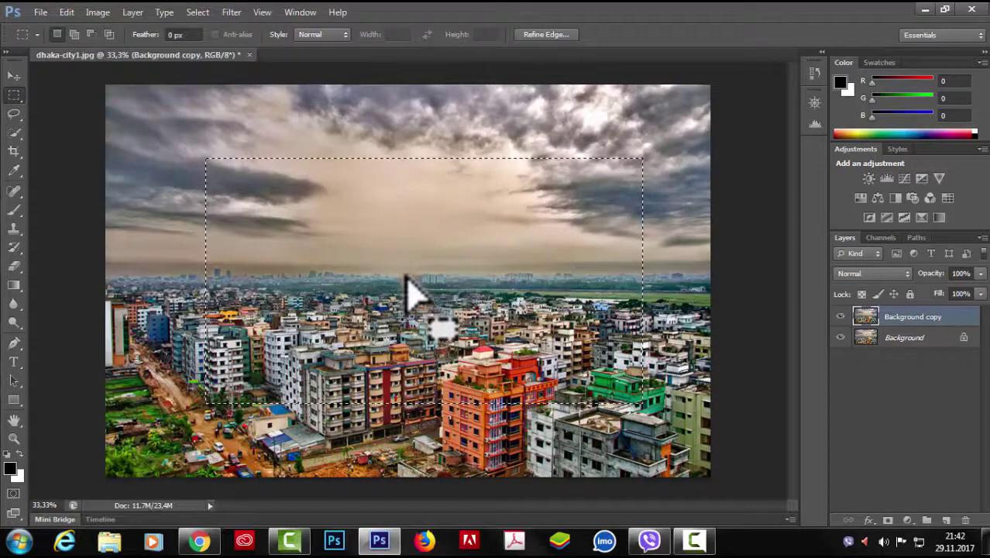
Purge the clipboard, confirm the warning, and verify Clipboard is now unavailable.
click(65, 11)
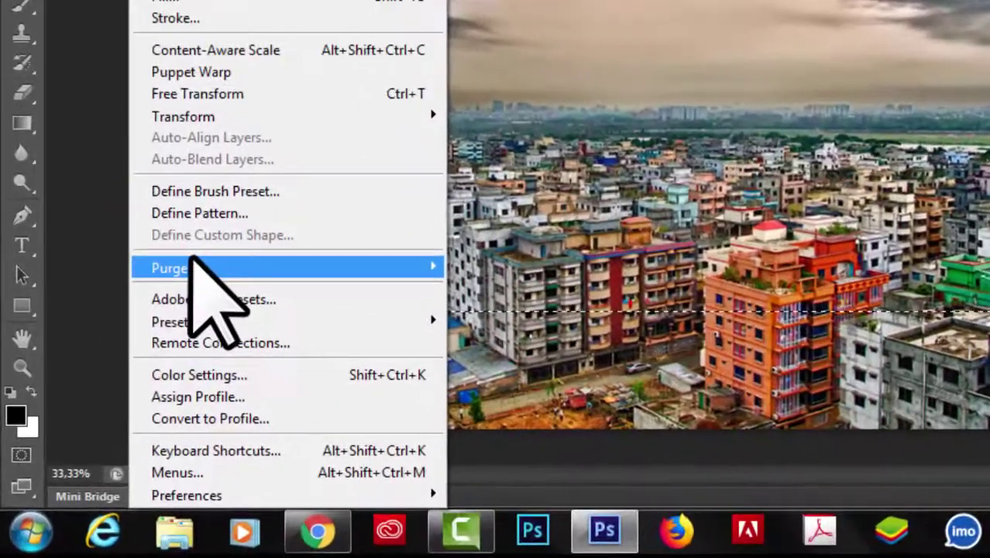
mouse_move(203, 372)
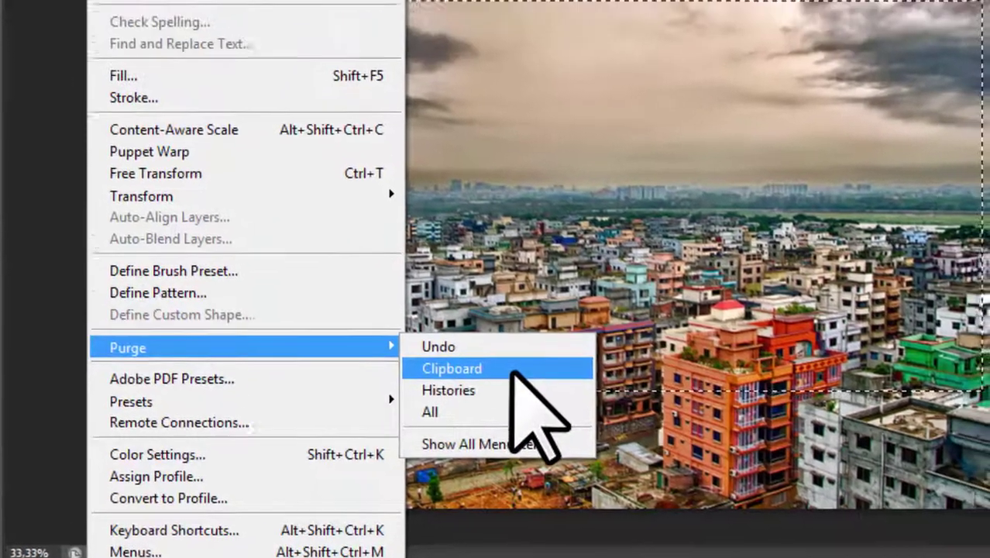
click(547, 289)
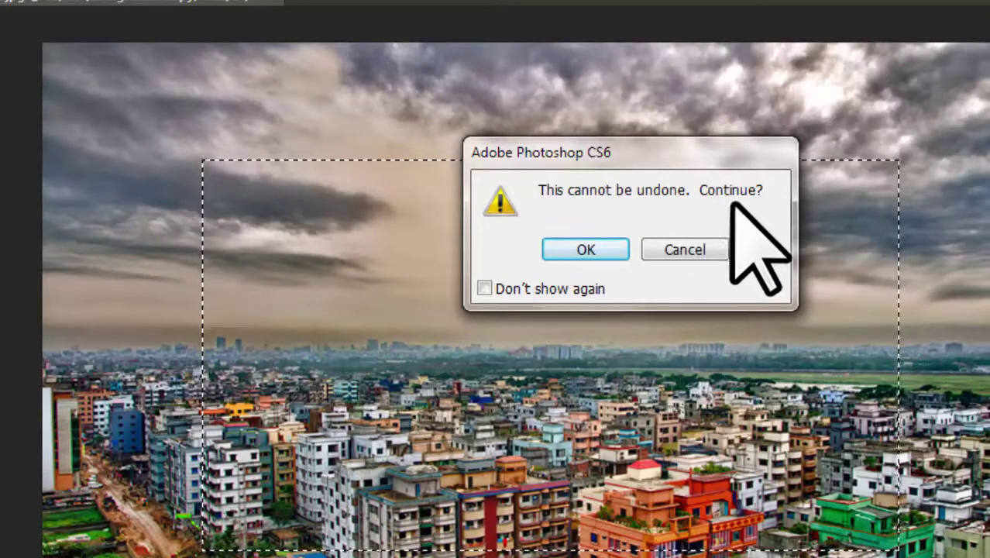
click(586, 248)
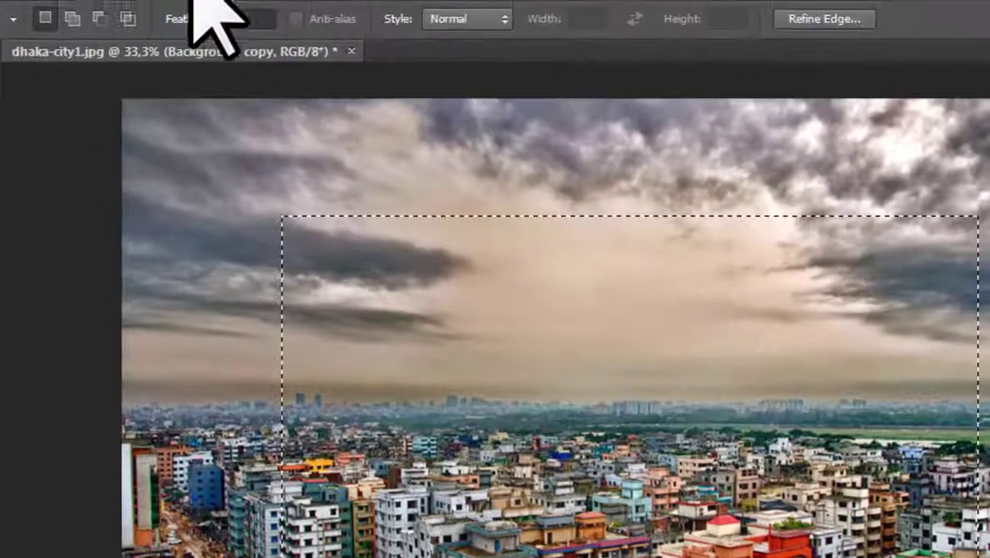
click(106, 16)
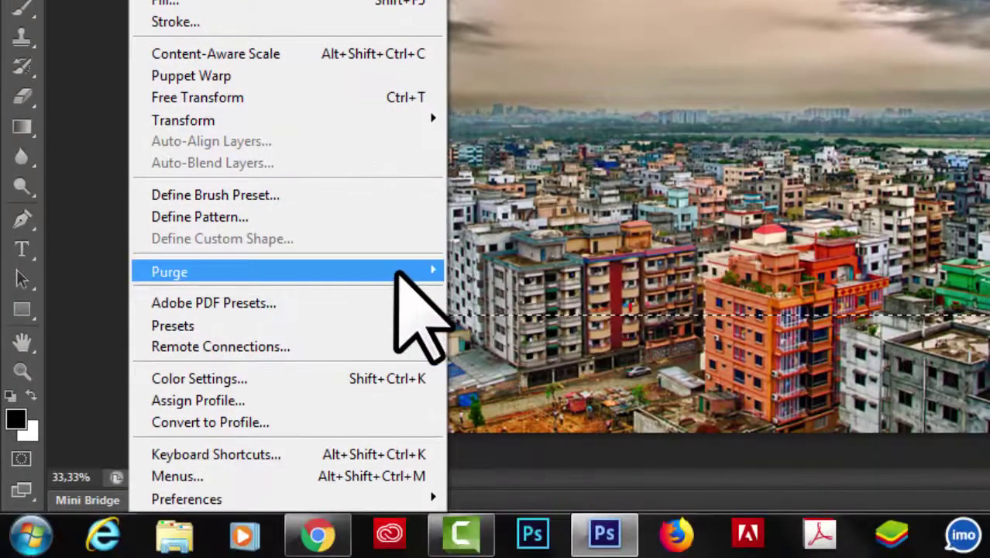
mouse_move(399, 273)
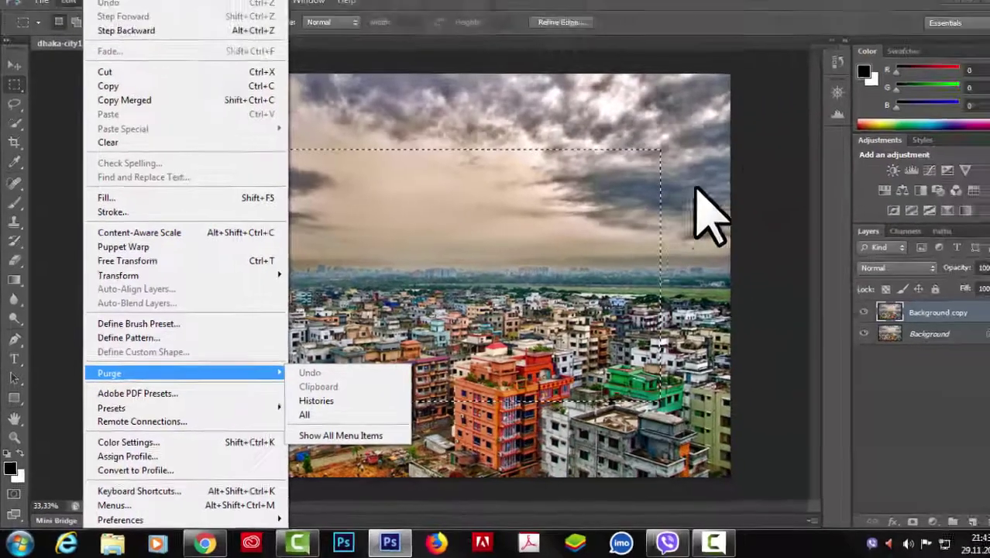
click(697, 189)
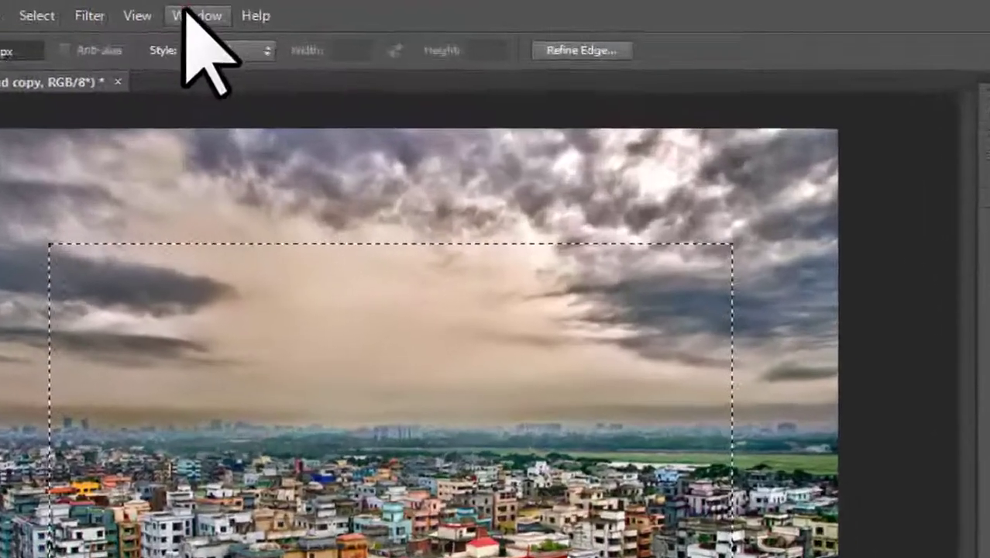
Show the History panel and step through states from Open to the final Rectangular Marquee.
click(190, 16)
click(178, 373)
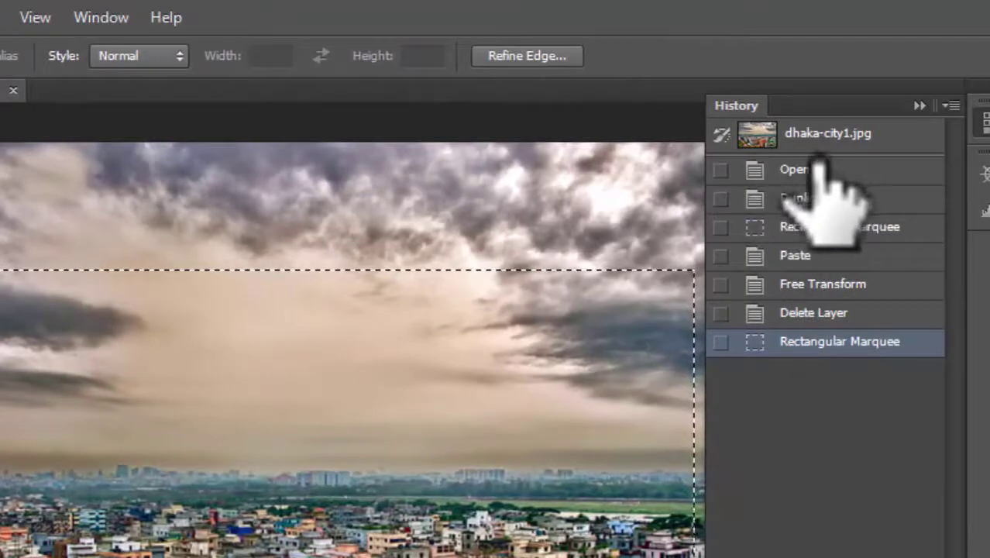
click(806, 170)
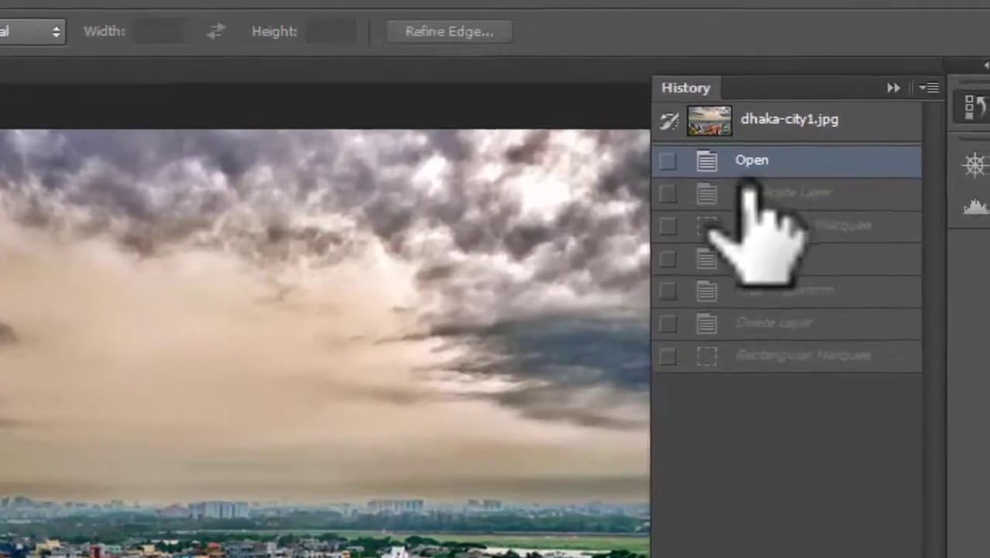
click(814, 198)
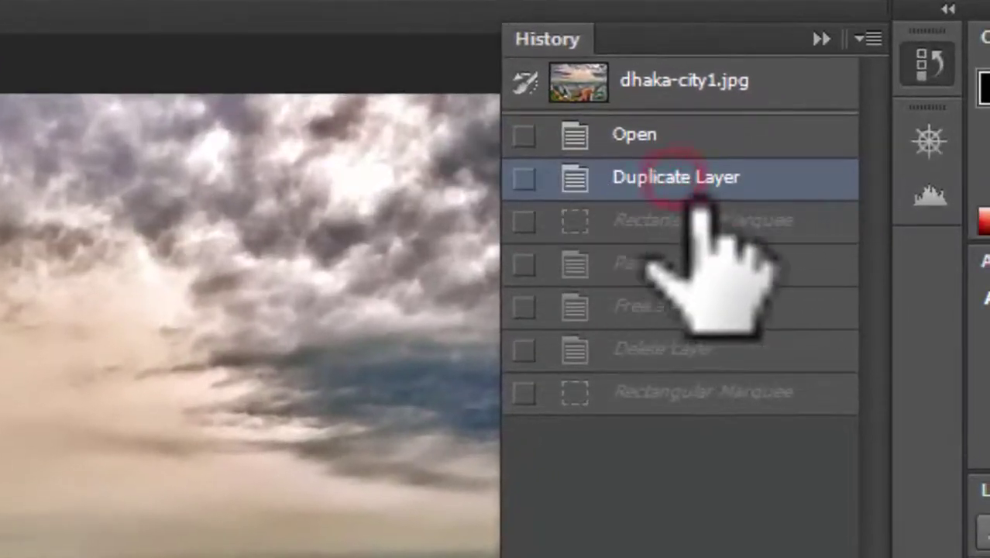
click(692, 225)
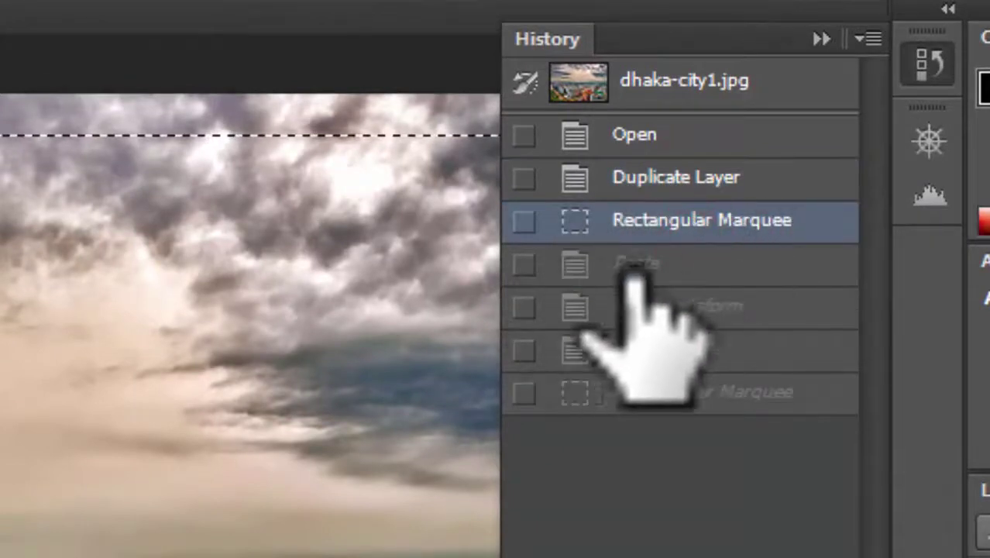
click(658, 261)
click(678, 307)
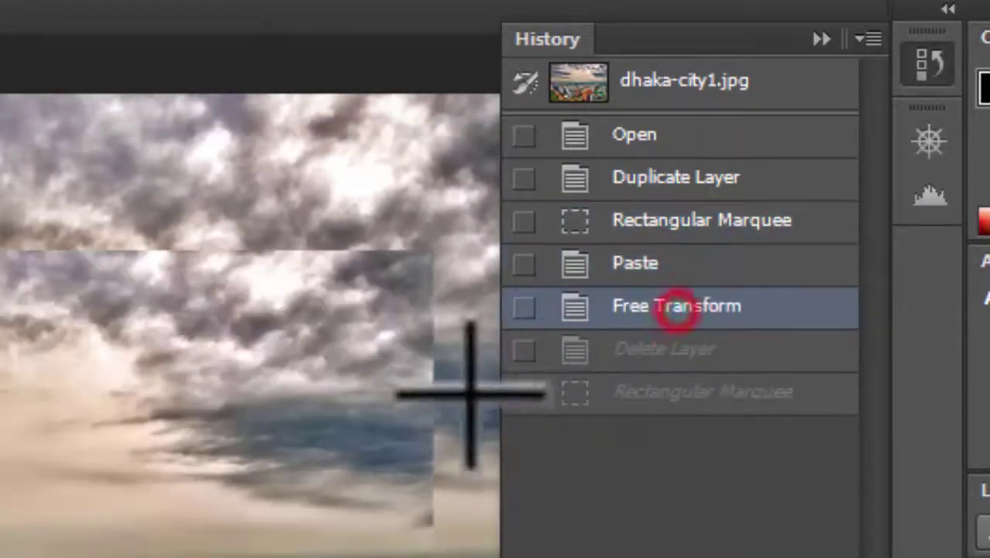
click(674, 348)
click(685, 393)
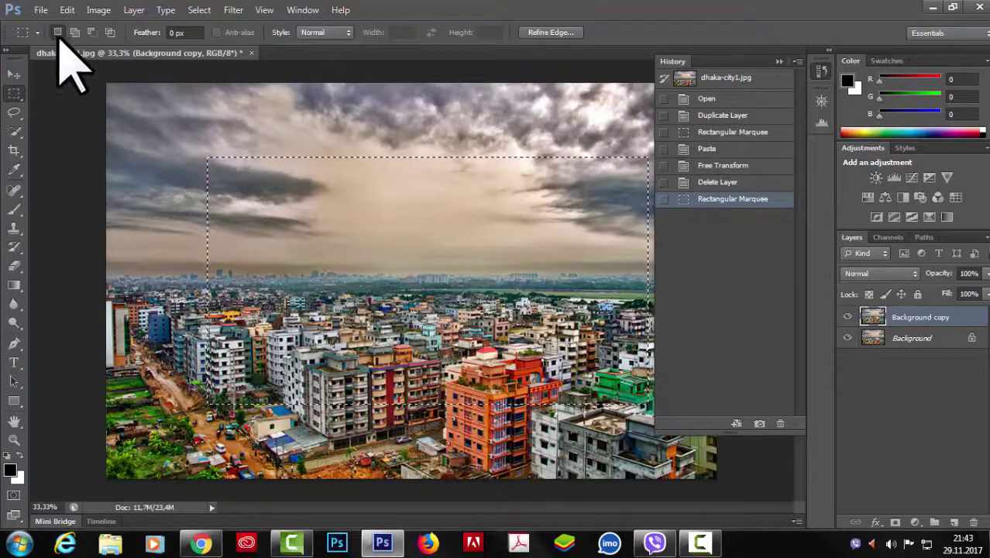
Purge all stored history states and confirm the irreversible warning.
click(67, 9)
mouse_move(124, 375)
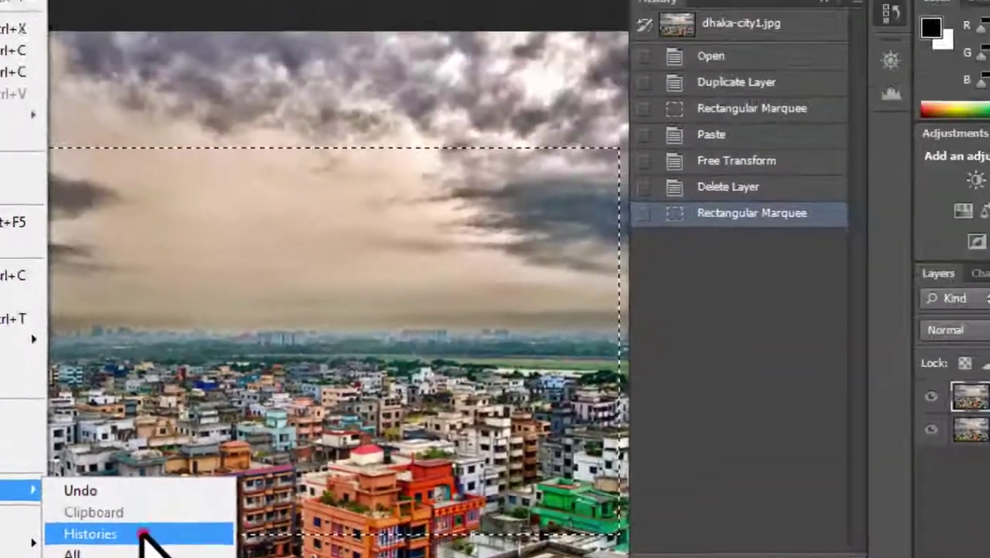
click(651, 277)
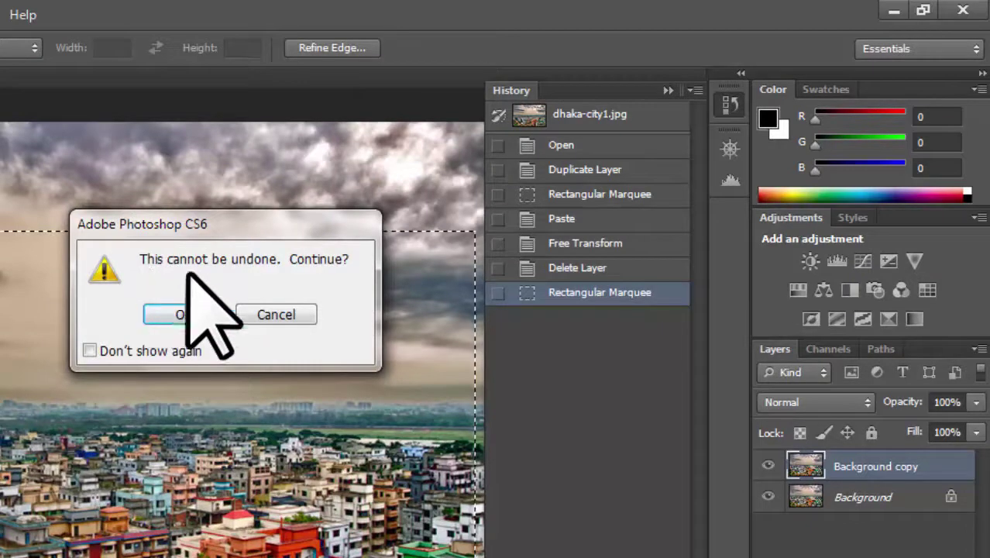
click(192, 316)
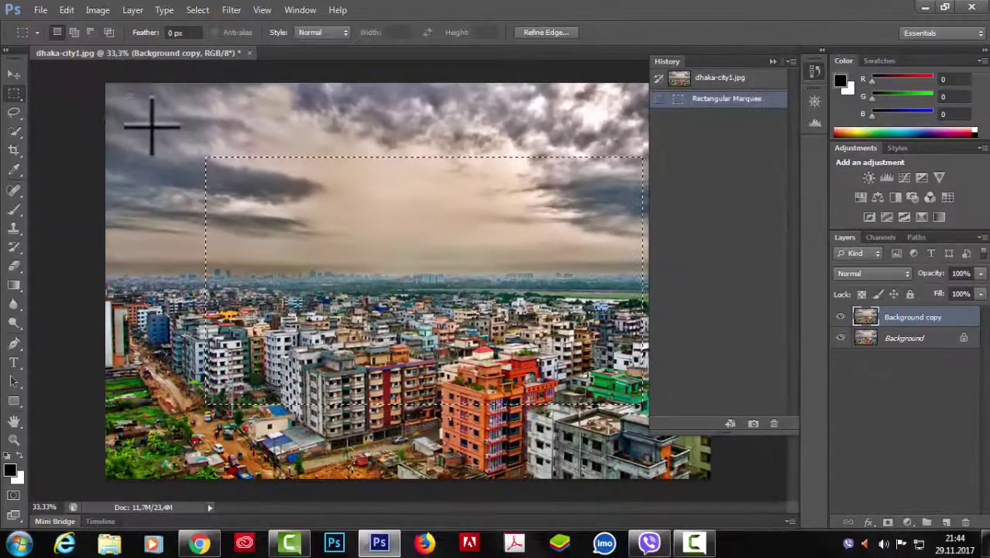
Check that the purge options are unavailable, then deselect the rectangular selection.
click(67, 10)
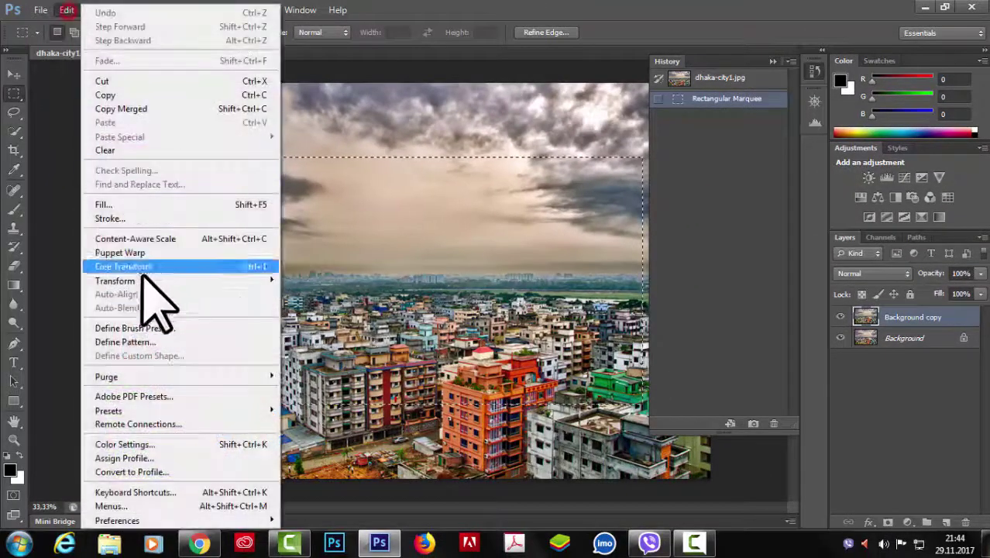
mouse_move(215, 375)
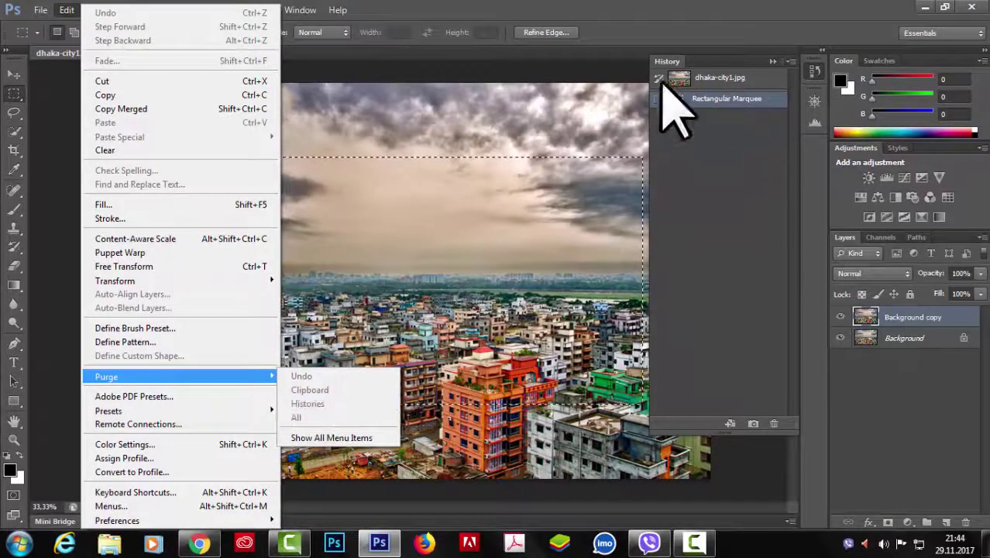
click(543, 69)
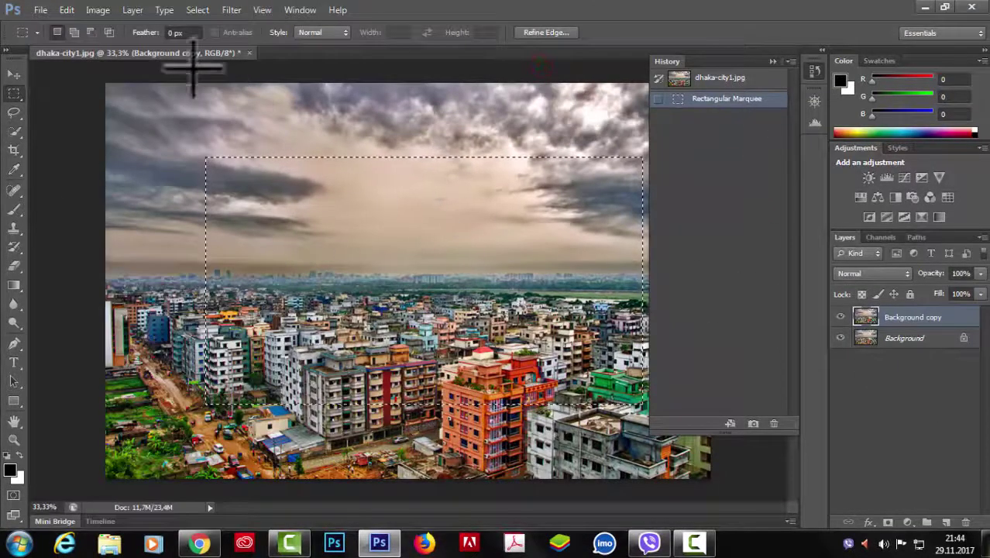
click(198, 10)
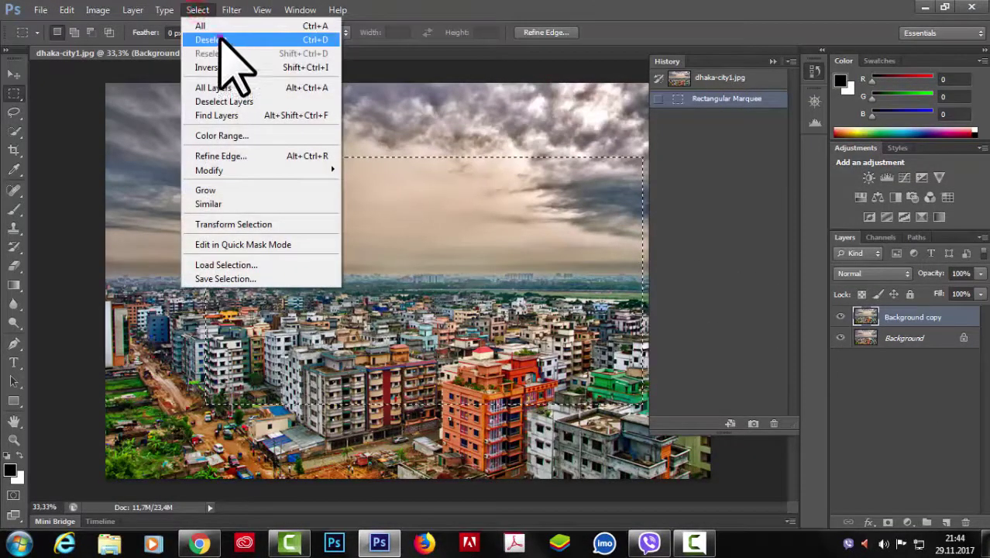
click(225, 40)
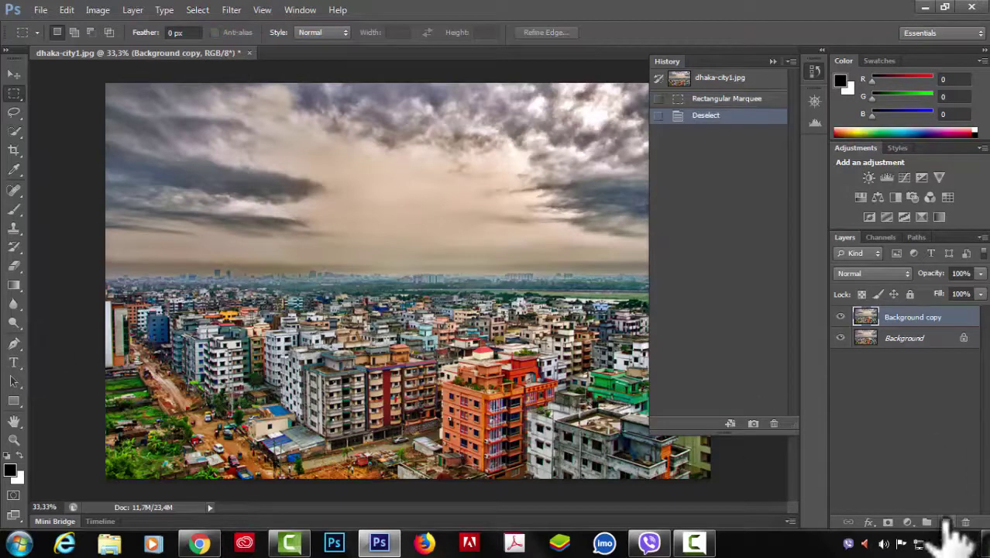
Add a new Layer 1 with a diagonal red-to-green gradient set to Overlay blending.
click(945, 522)
click(13, 284)
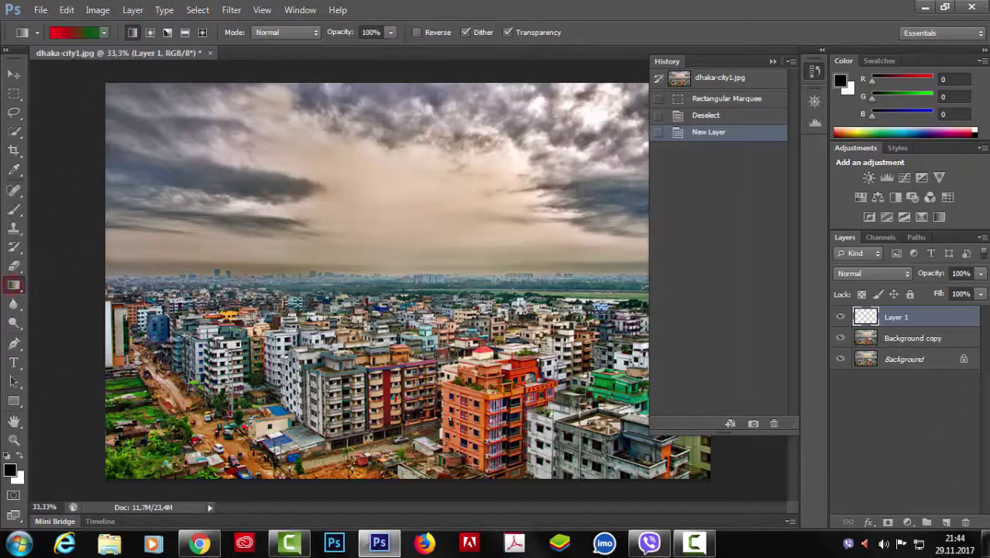
drag(97, 476, 565, 109)
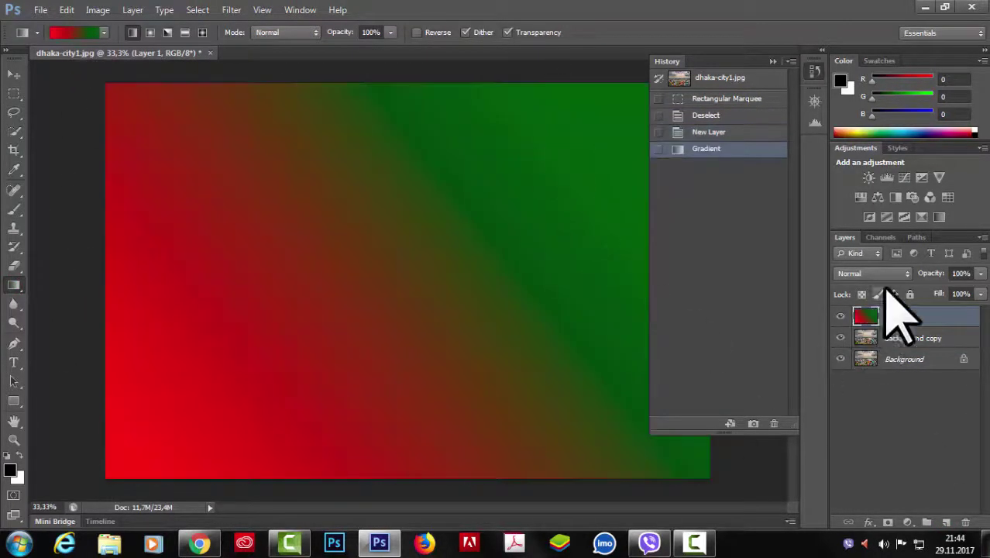
click(906, 272)
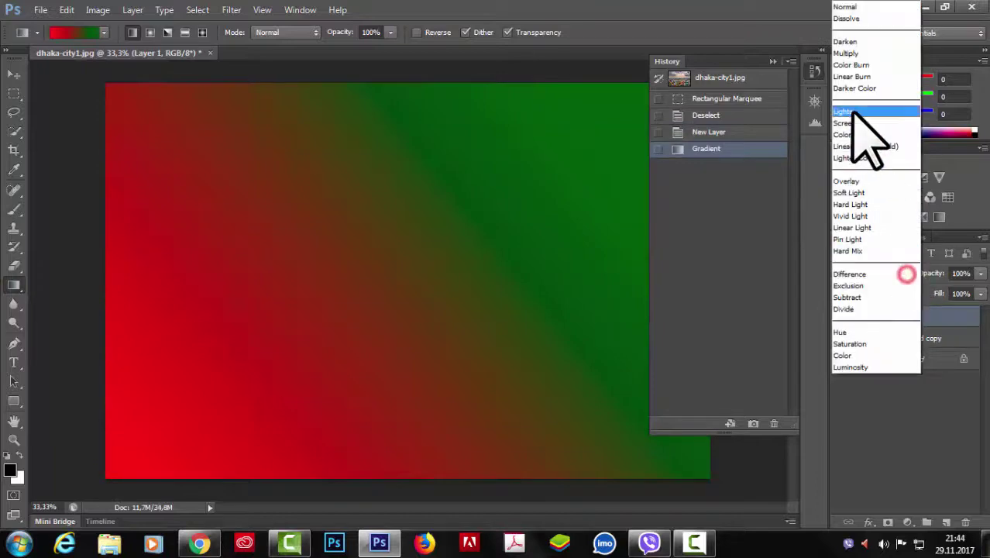
click(855, 176)
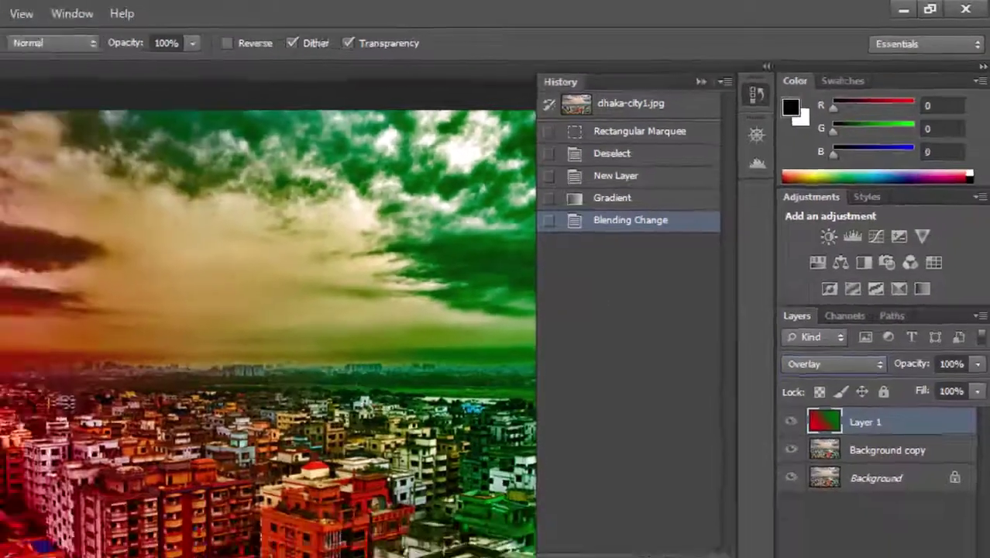
Check the Edit > Purge options and dismiss the menu without choosing anything.
click(58, 11)
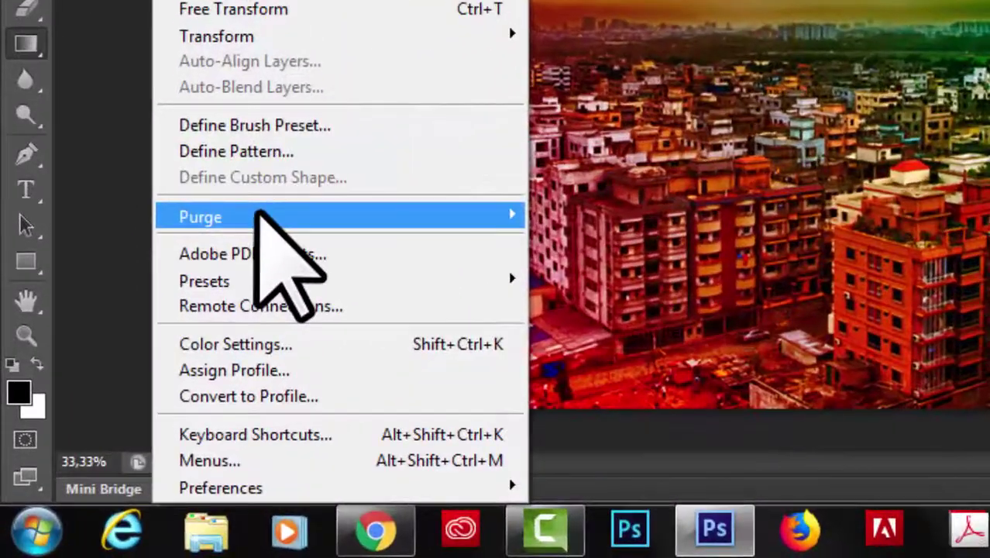
mouse_move(405, 220)
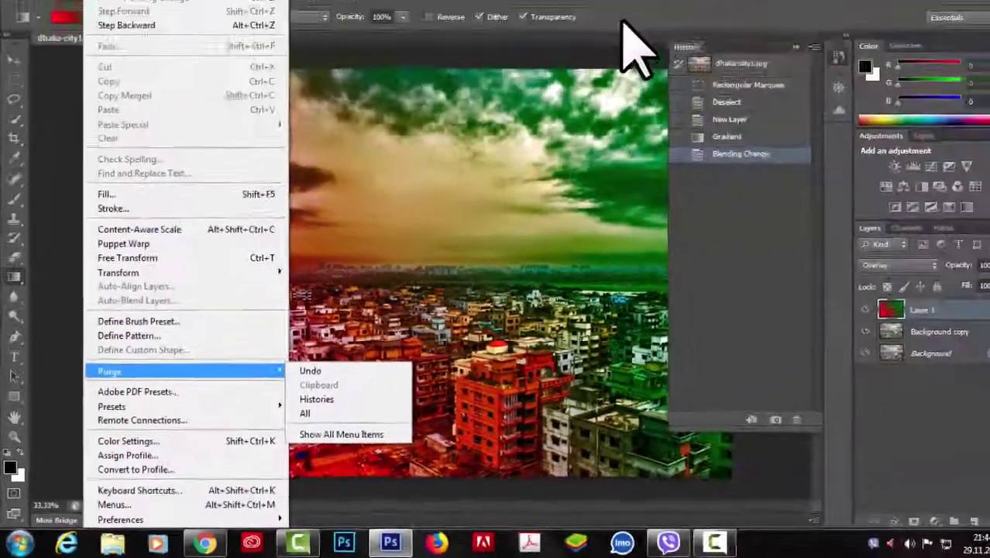
click(605, 33)
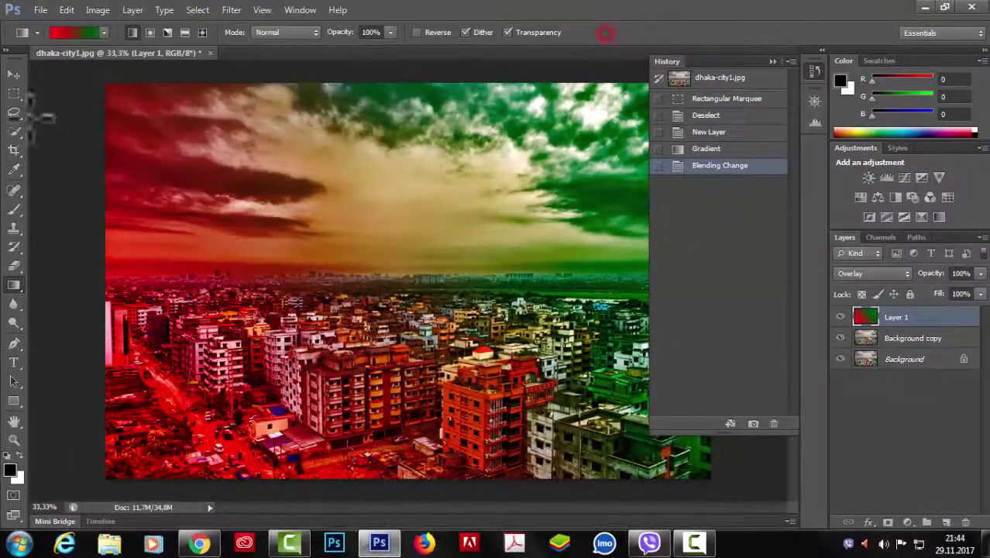
click(14, 94)
Select a rectangle across the photo, then purge the Undo data and confirm the warning.
drag(502, 401, 591, 408)
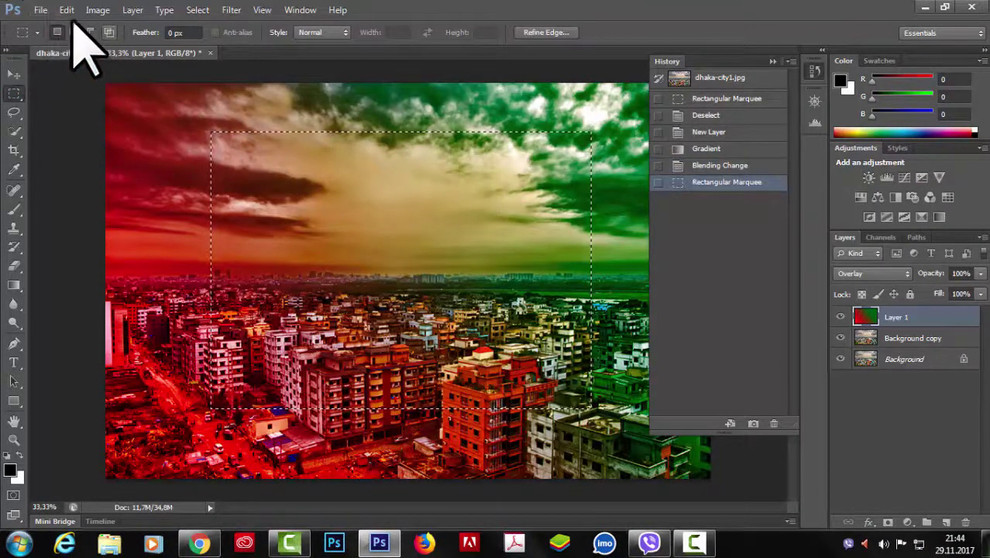
click(68, 11)
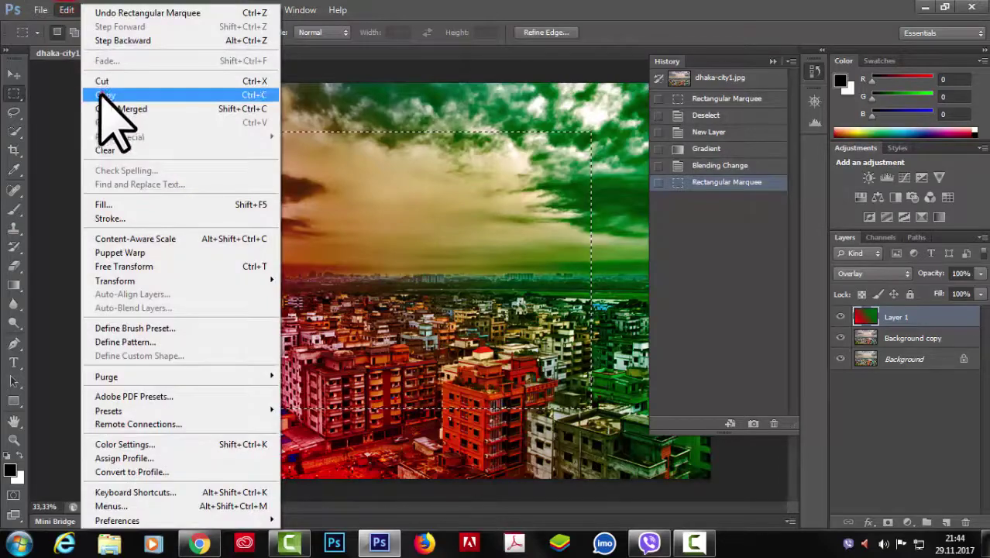
click(78, 86)
click(58, 2)
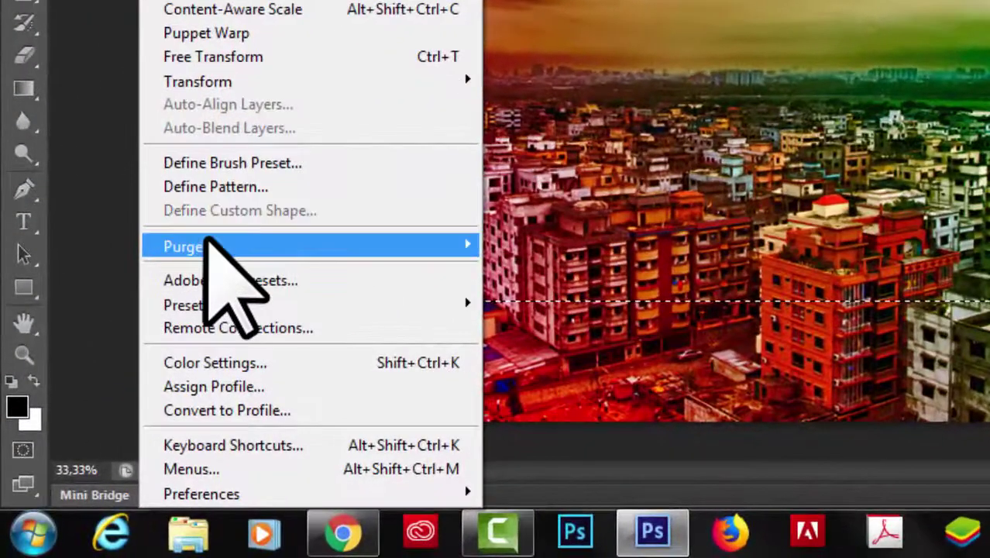
mouse_move(362, 250)
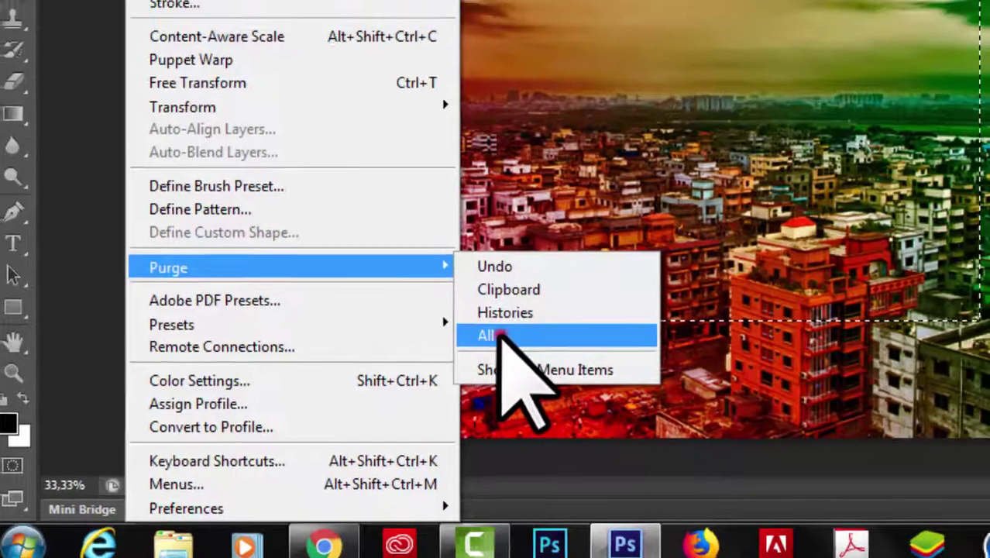
click(511, 316)
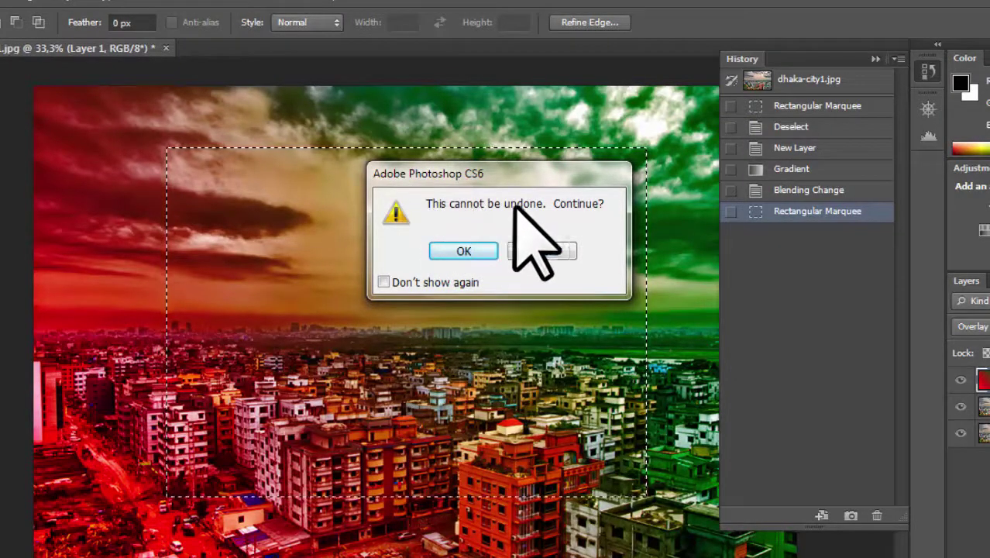
click(461, 251)
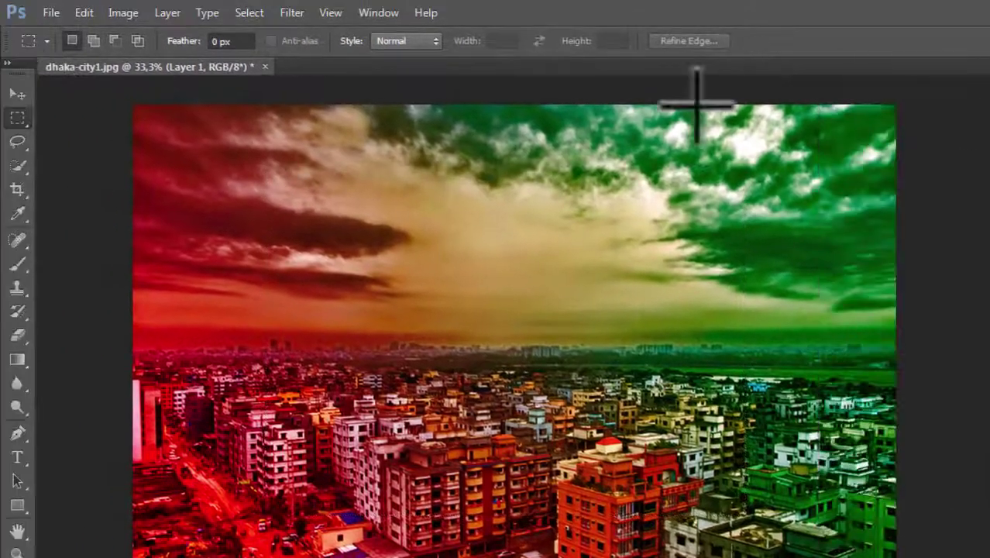
click(84, 13)
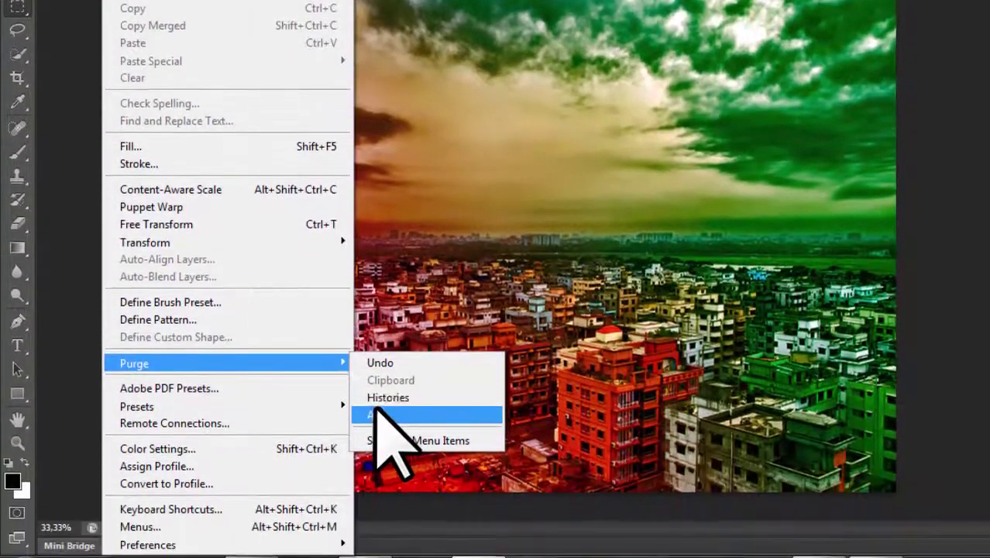
Purge All cached data, confirm the warning, and check the purge options are empty.
click(379, 526)
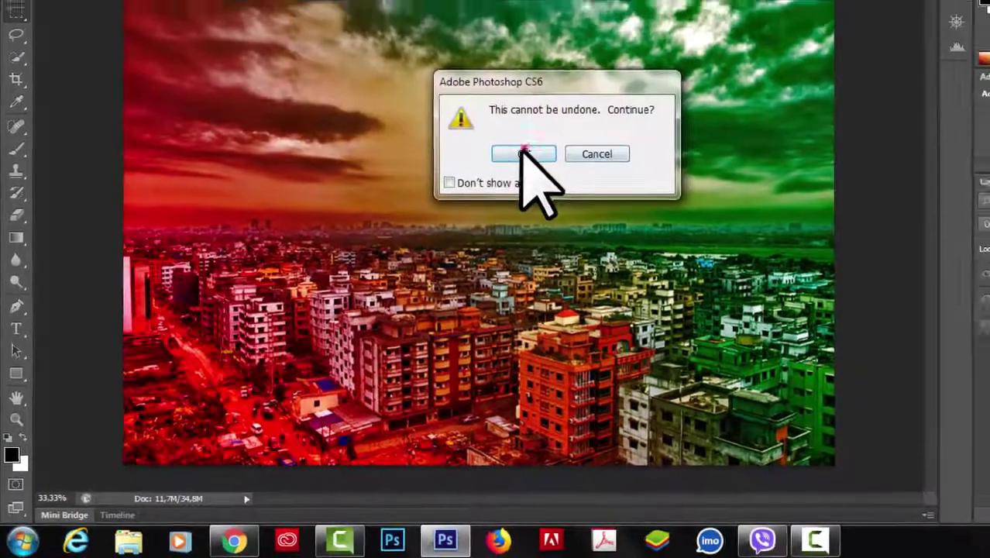
click(524, 154)
click(84, 12)
mouse_move(116, 364)
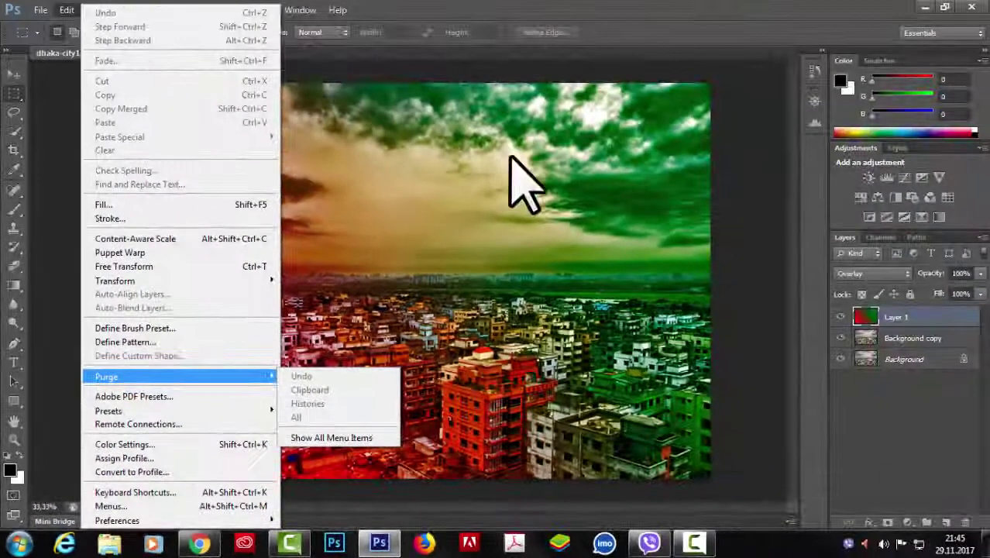
click(733, 65)
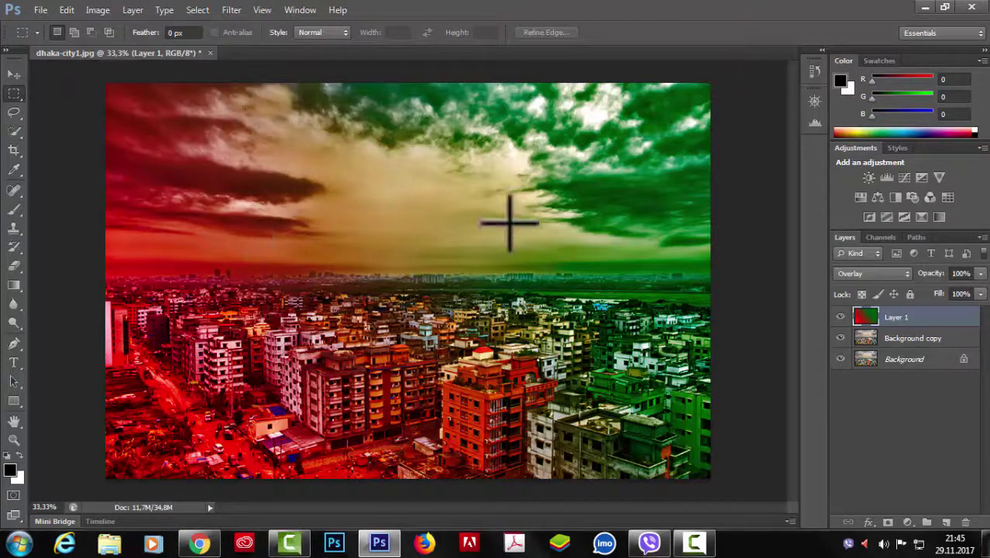
Reopen the Edit menu toward the Adobe PDF Presets entry.
click(67, 10)
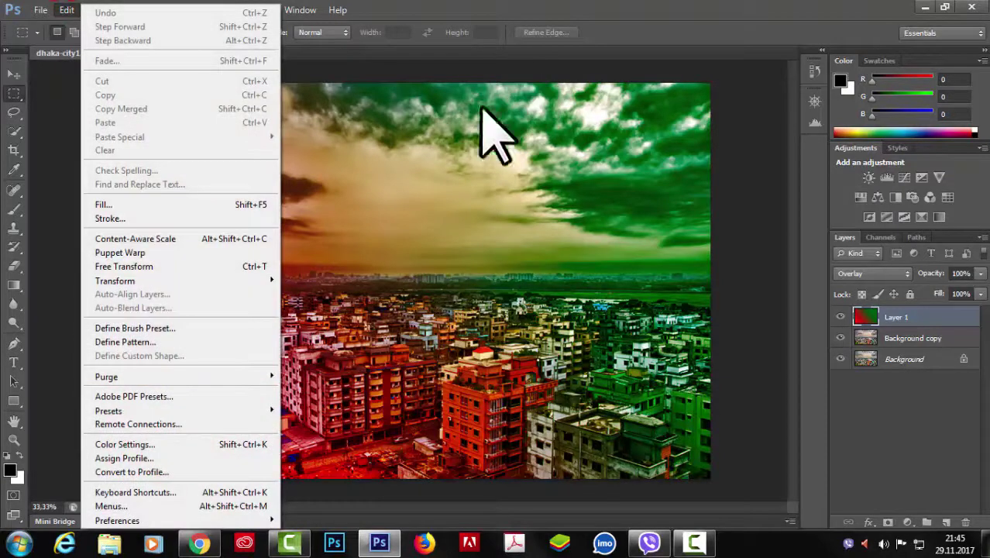
click(516, 67)
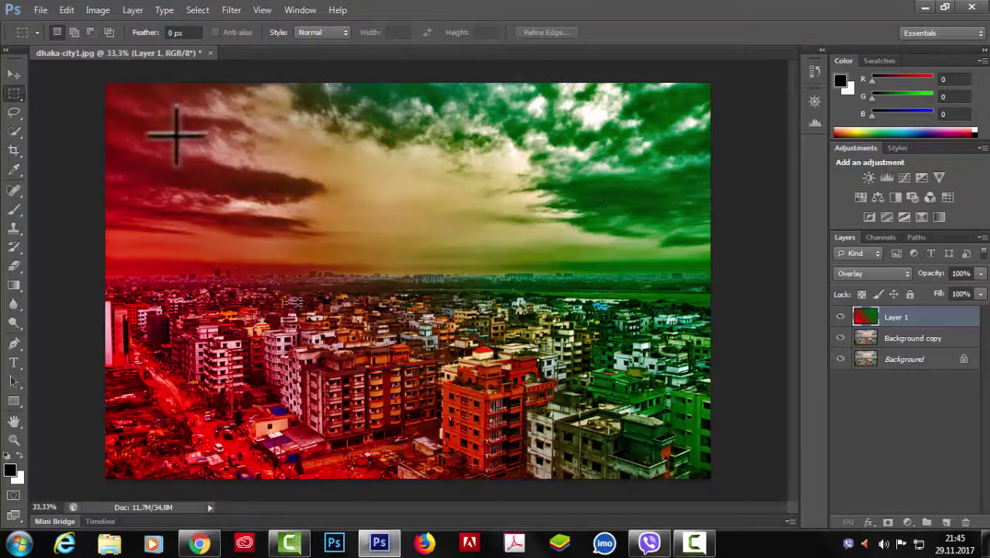
click(68, 9)
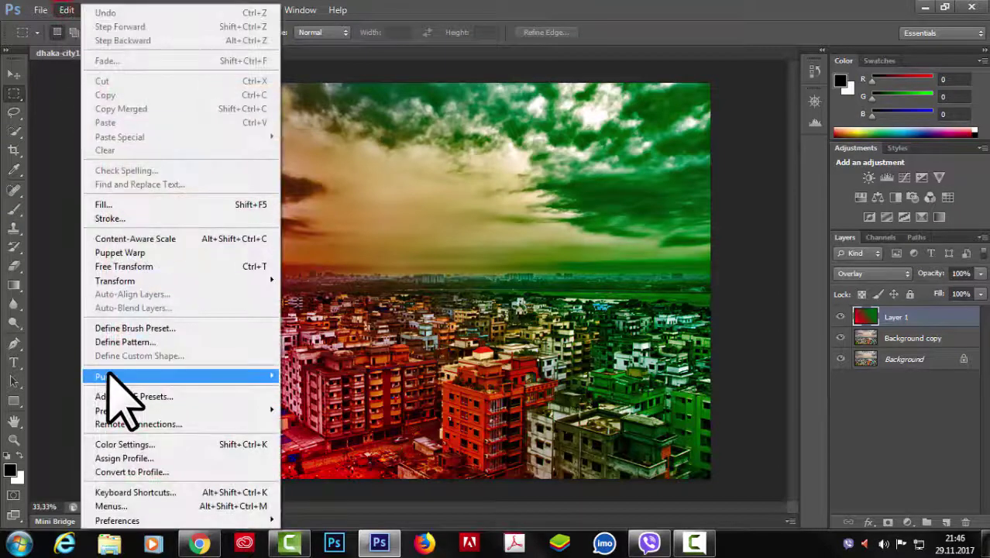
mouse_move(273, 380)
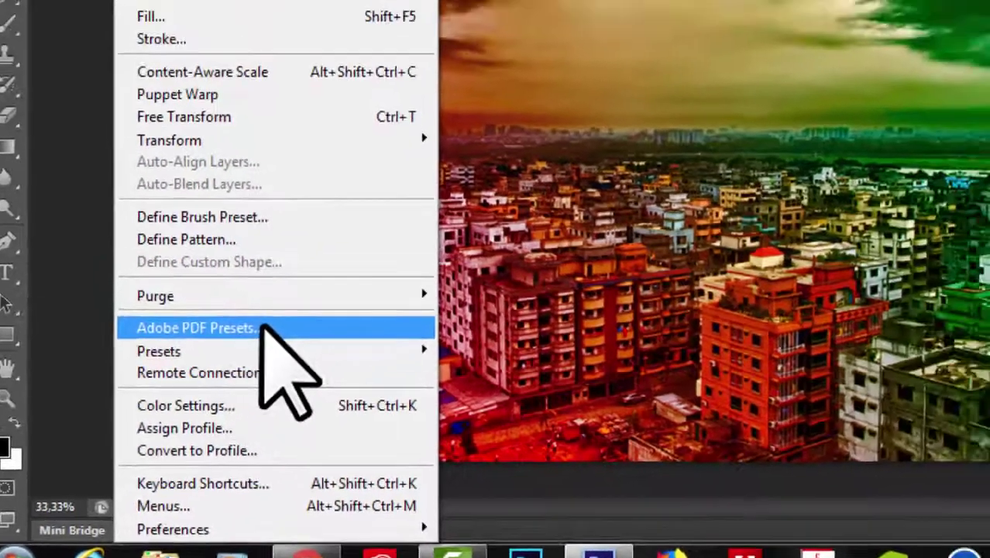
Compare the PDF/X, Press Quality and High Quality Print presets, then select Smallest File Size.
click(318, 259)
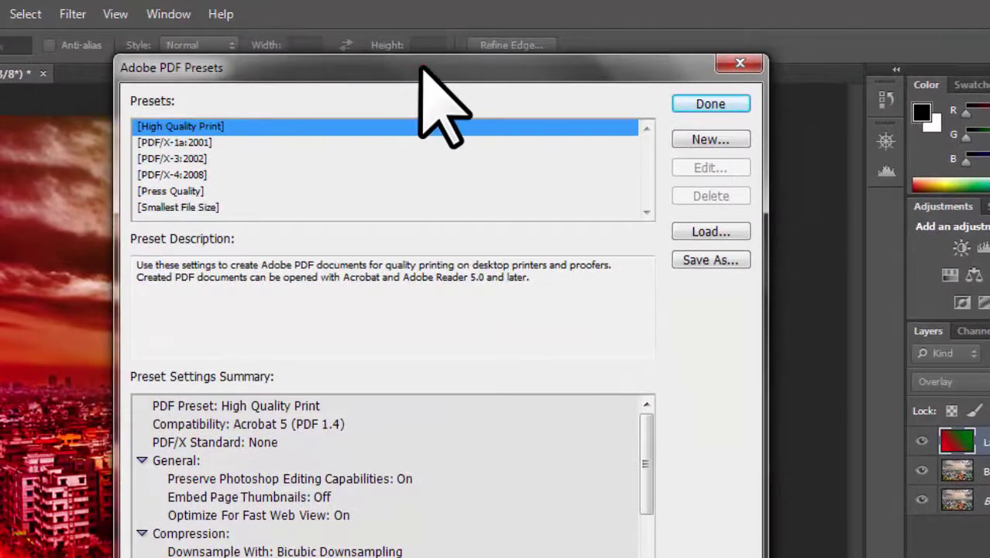
drag(420, 66, 353, 106)
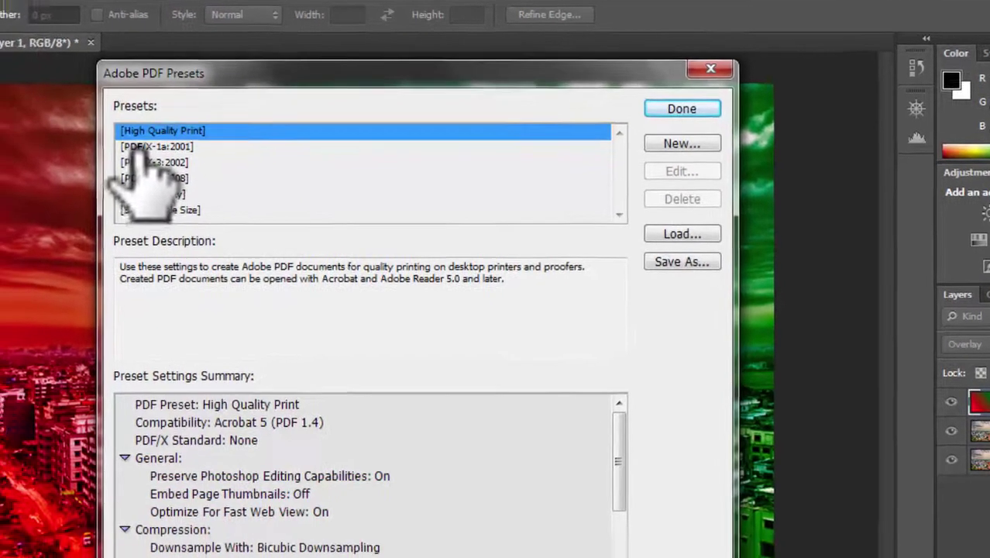
click(110, 180)
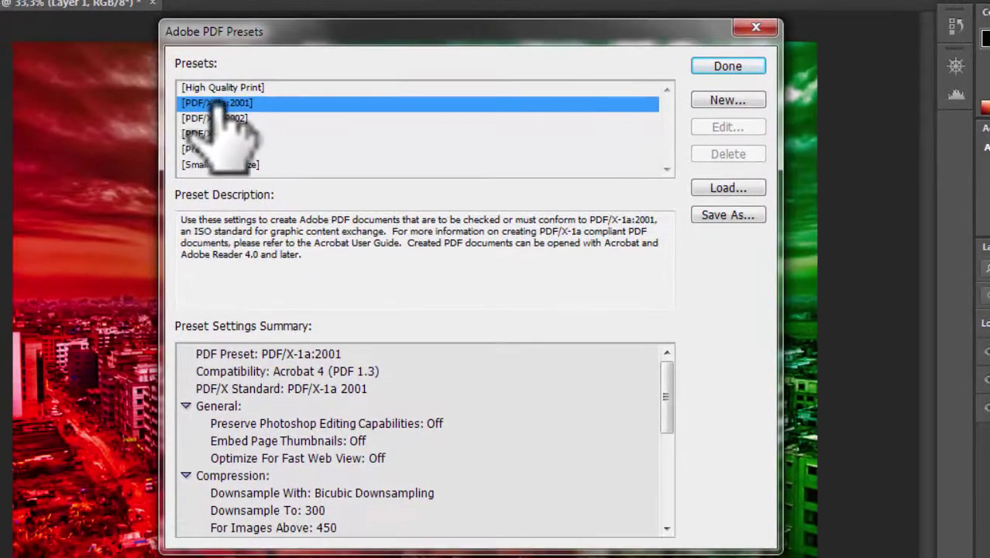
click(240, 122)
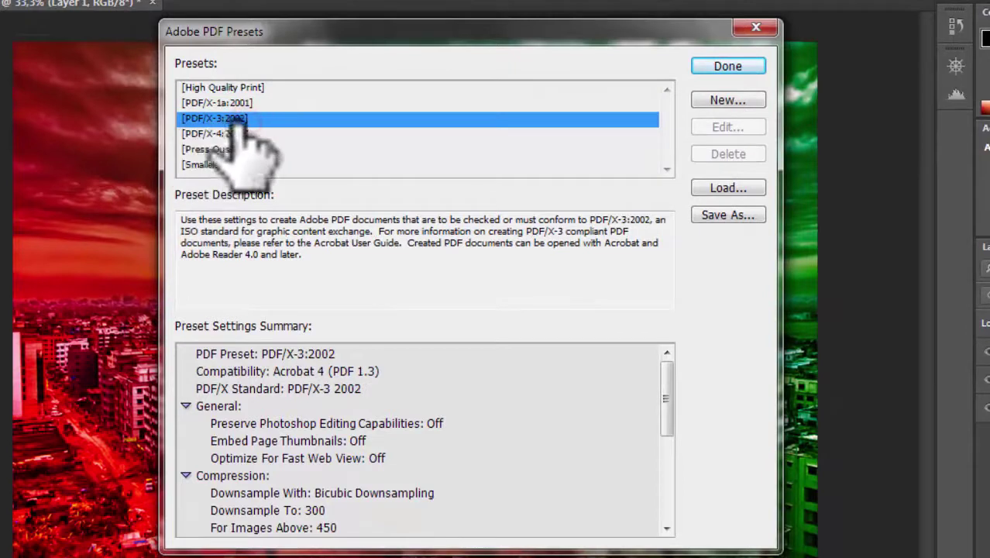
click(242, 134)
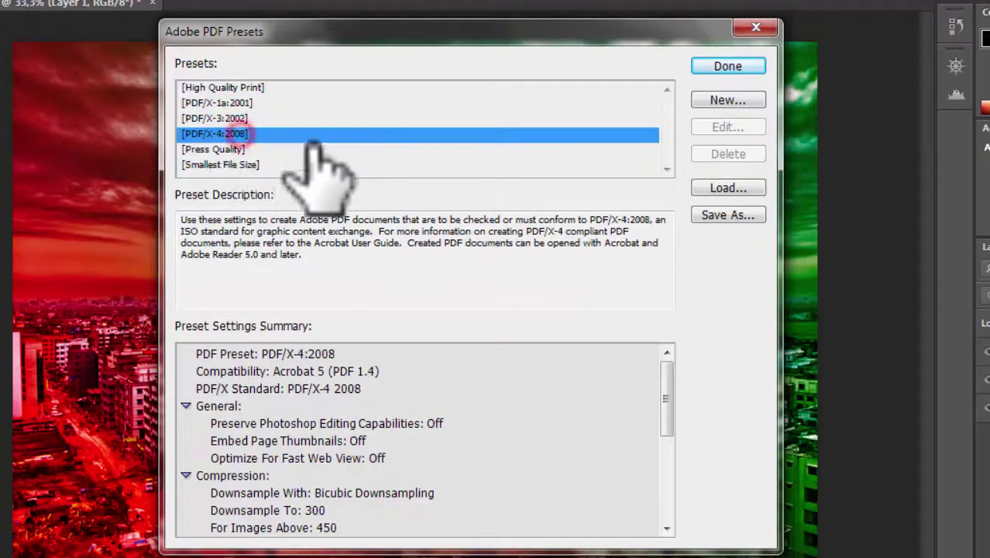
click(236, 150)
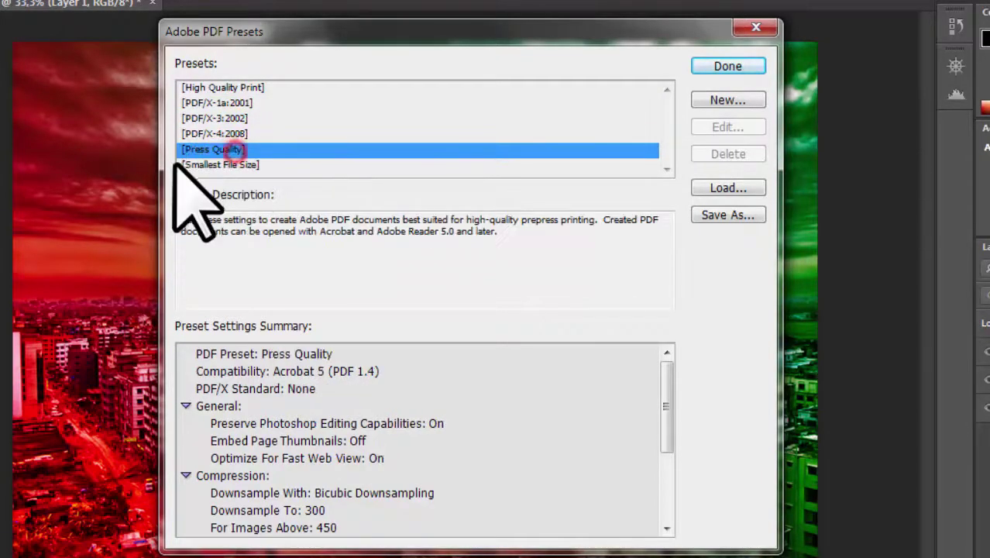
click(248, 165)
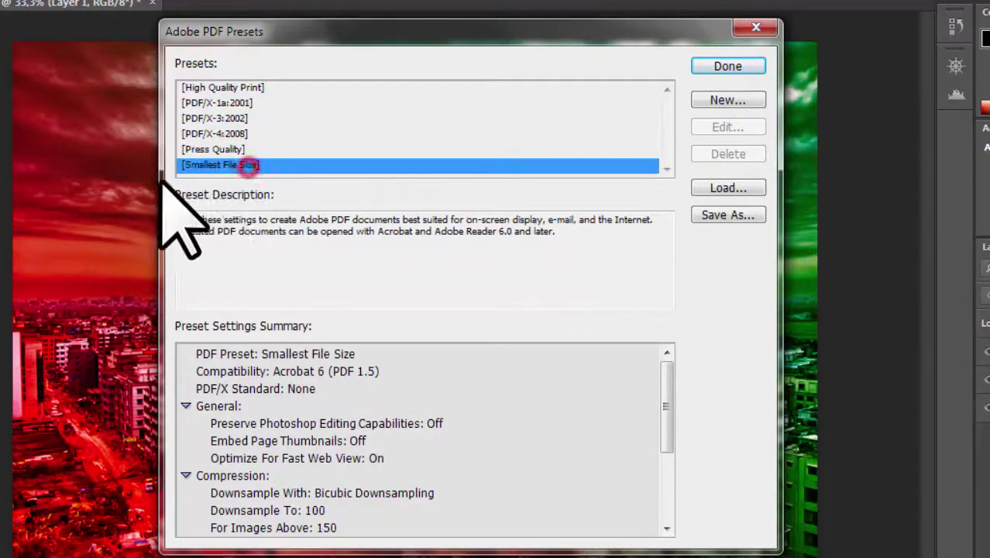
click(236, 88)
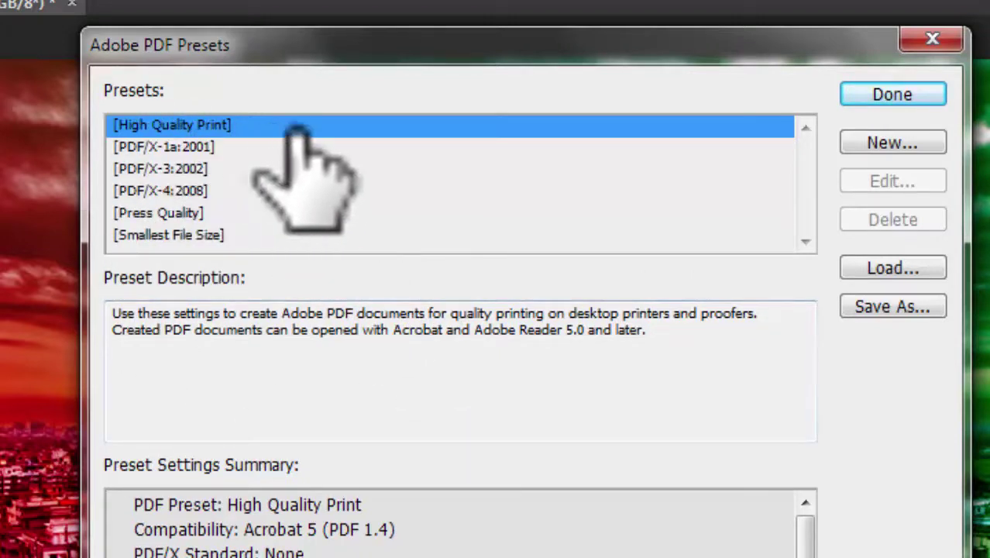
click(144, 234)
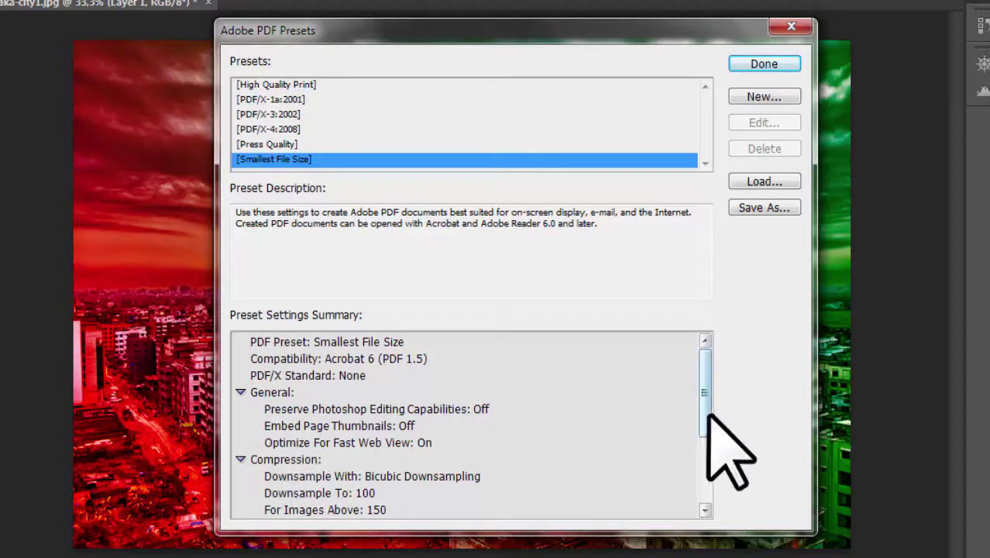
mouse_move(706, 416)
mouse_down()
mouse_move(693, 505)
mouse_move(695, 403)
mouse_up()
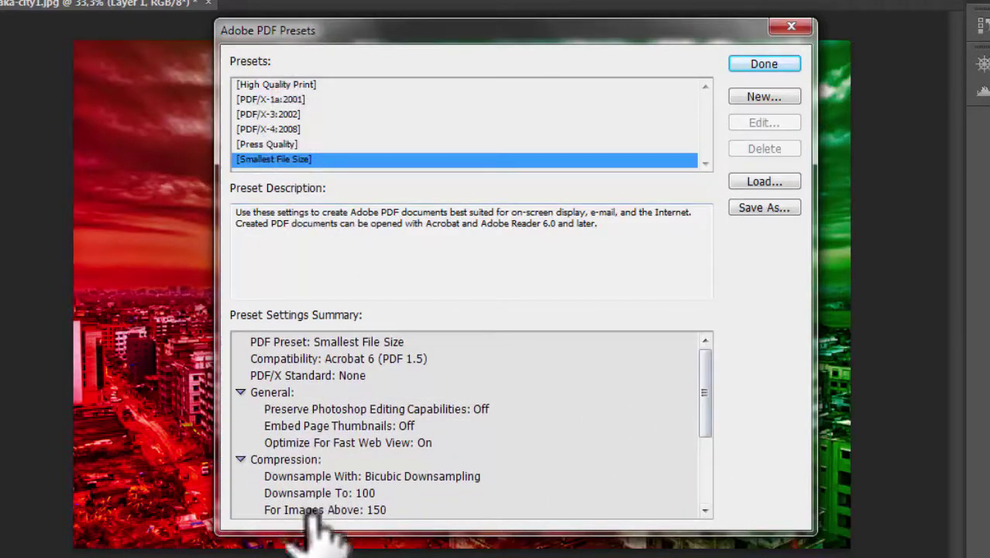
click(703, 404)
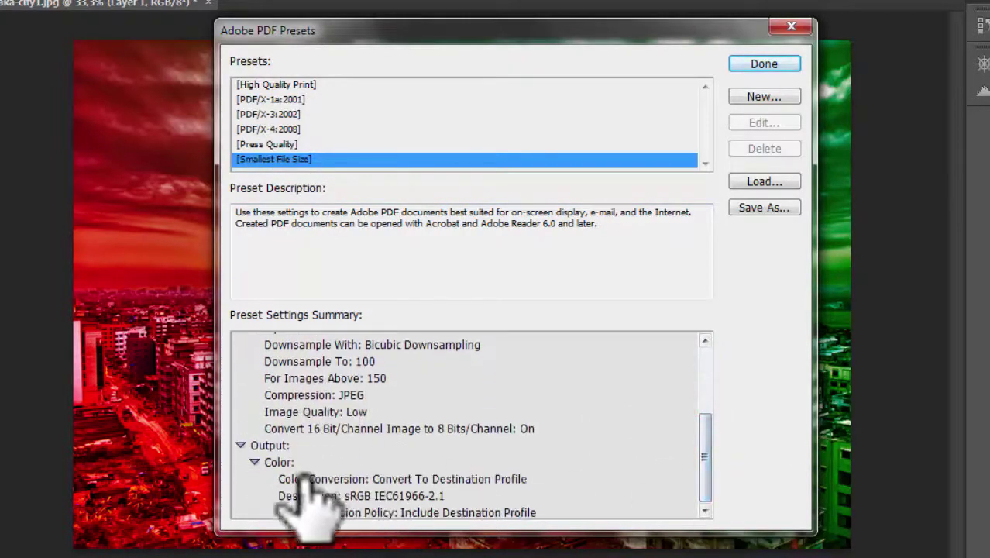
scroll(674, 445, up, 5)
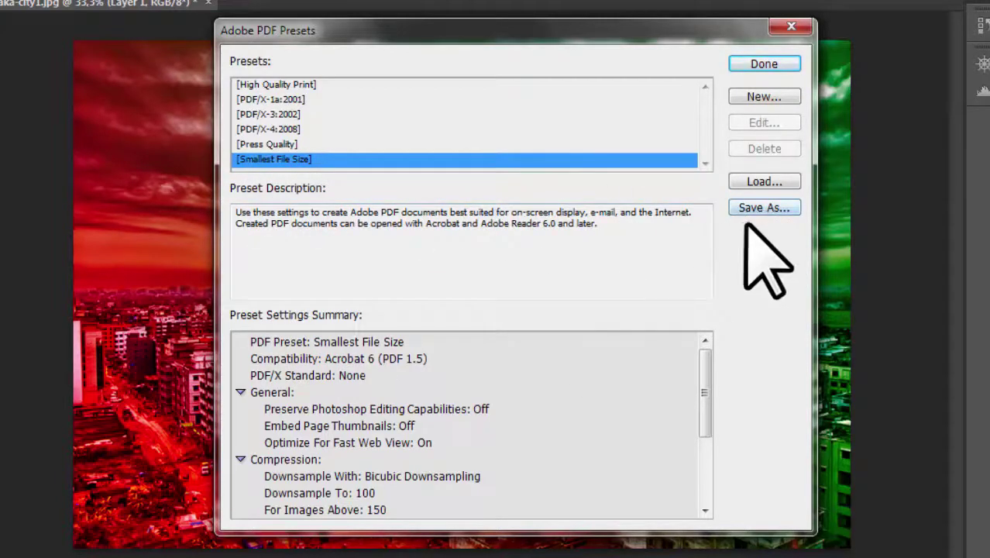
click(763, 208)
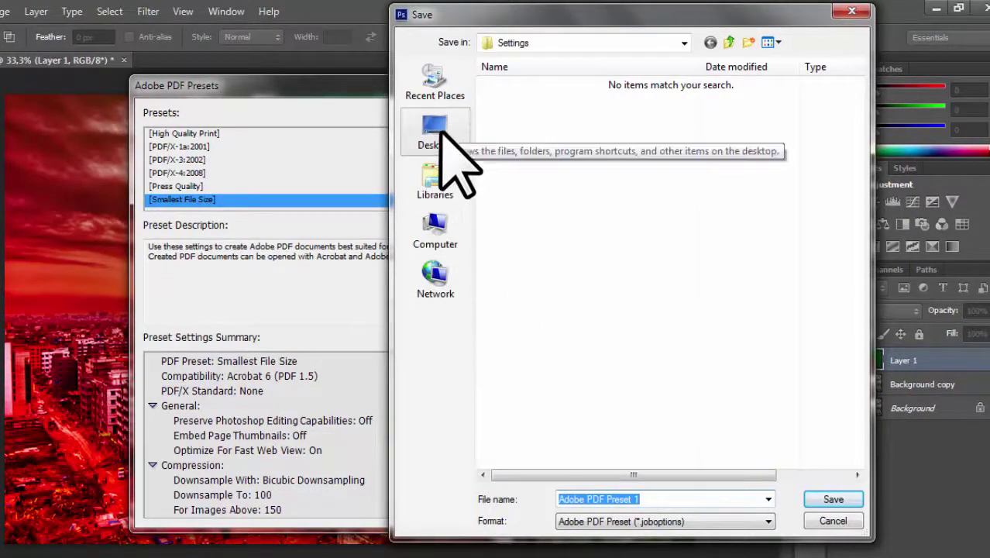
click(832, 521)
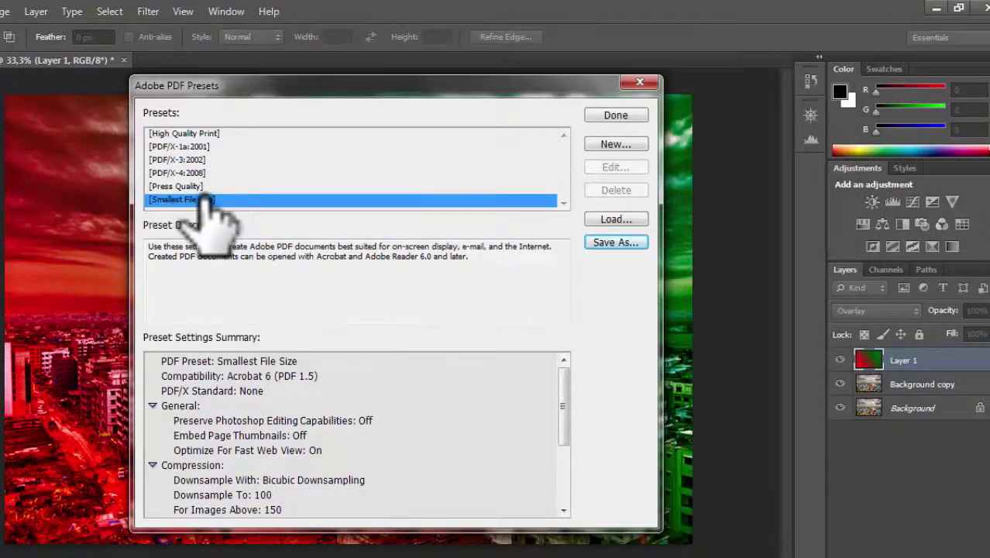
Create a new PDF preset named MY CUSTOME PRESET and show its Standard options.
click(615, 144)
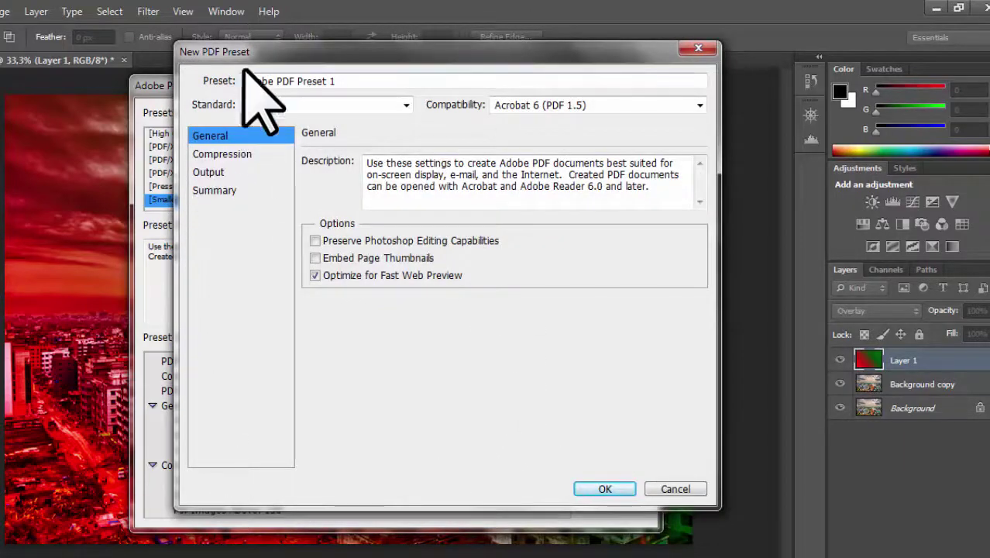
drag(424, 53, 418, 72)
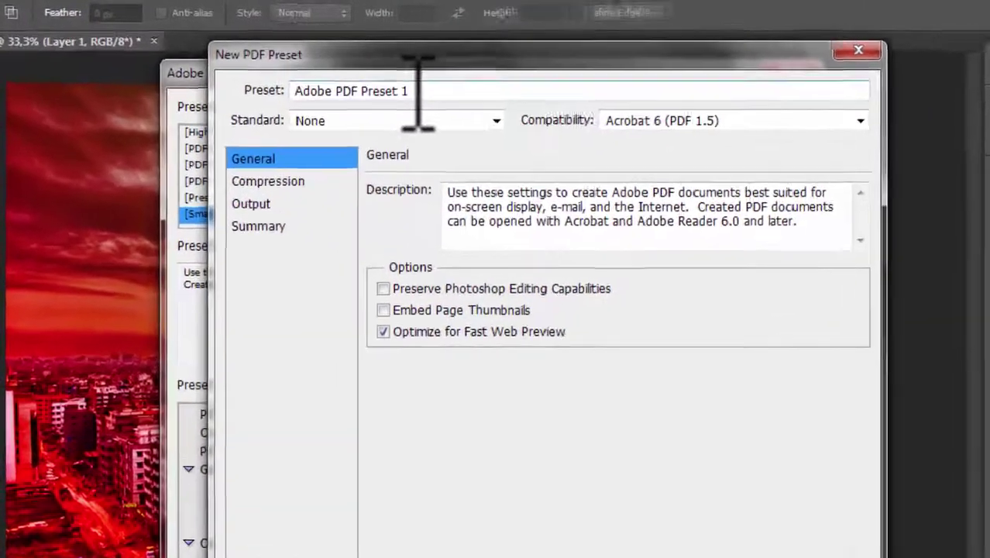
click(385, 80)
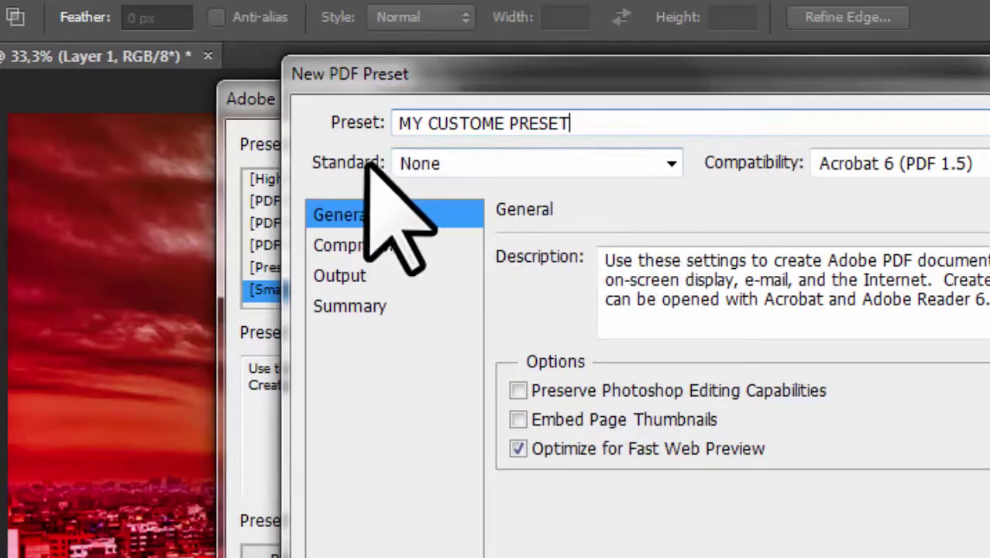
click(671, 164)
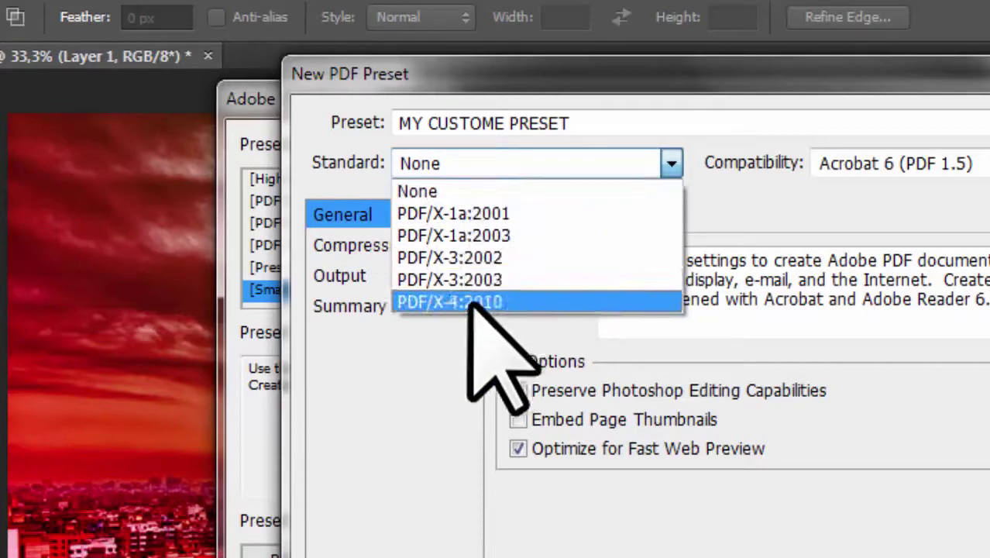
Try the PDF/X-1a:2001 standard, revert to None, and change the Acrobat compatibility.
click(519, 214)
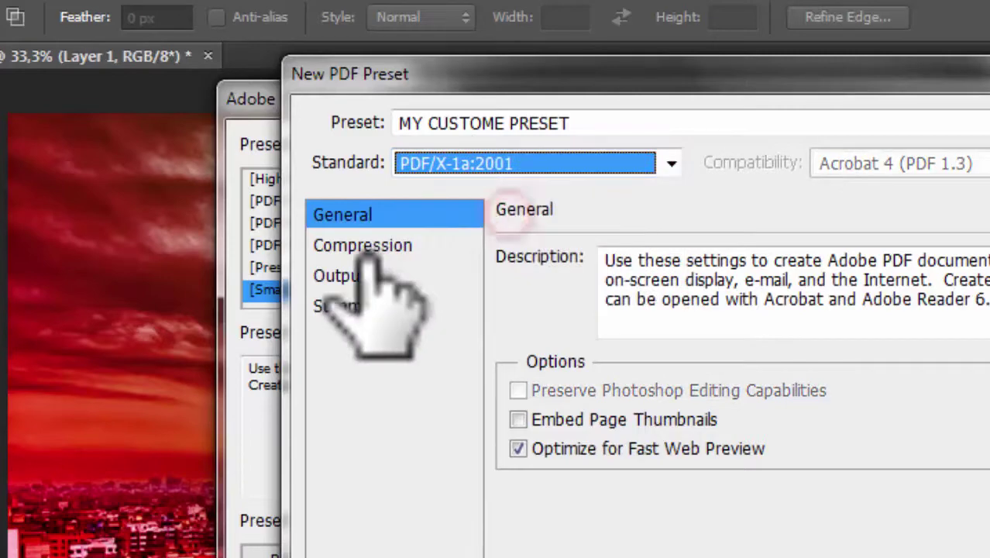
click(671, 163)
click(509, 188)
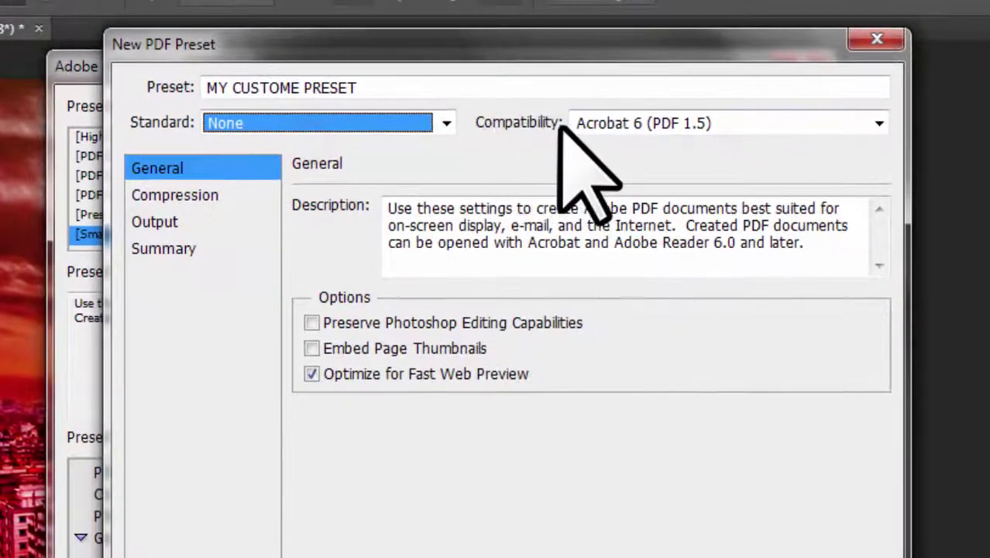
click(604, 130)
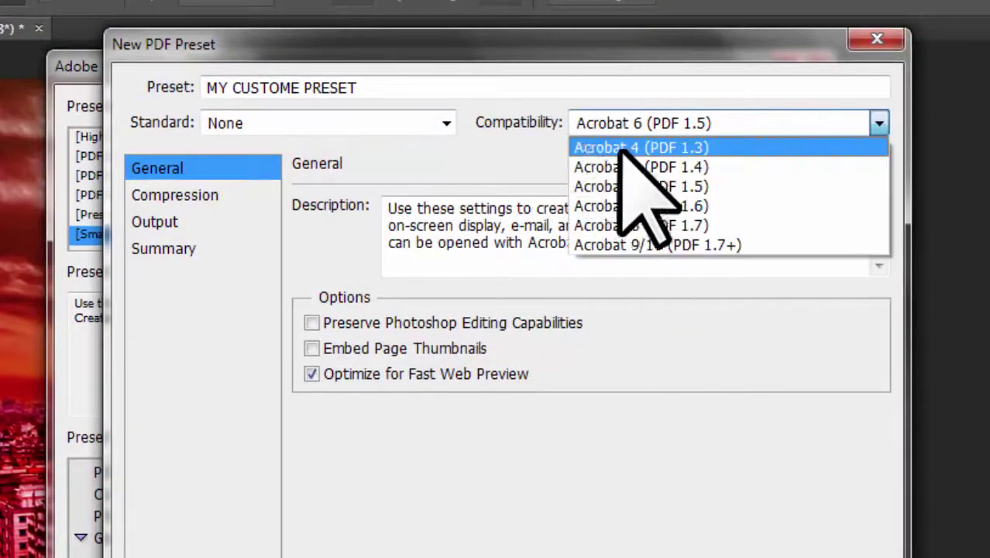
click(684, 245)
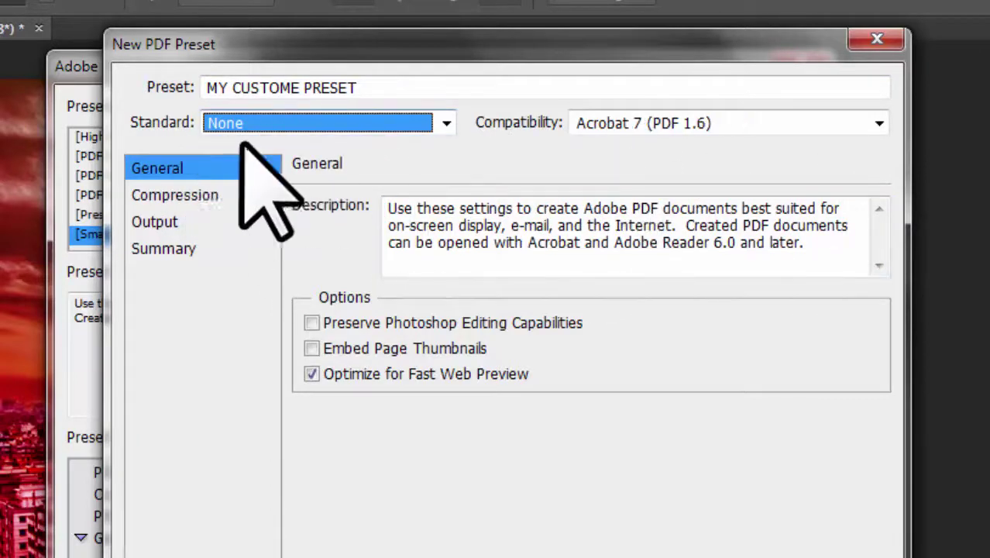
Try the PDF/X-4:2010 and PDF/X-1a:2003 standards, then set Standard back to None.
click(445, 122)
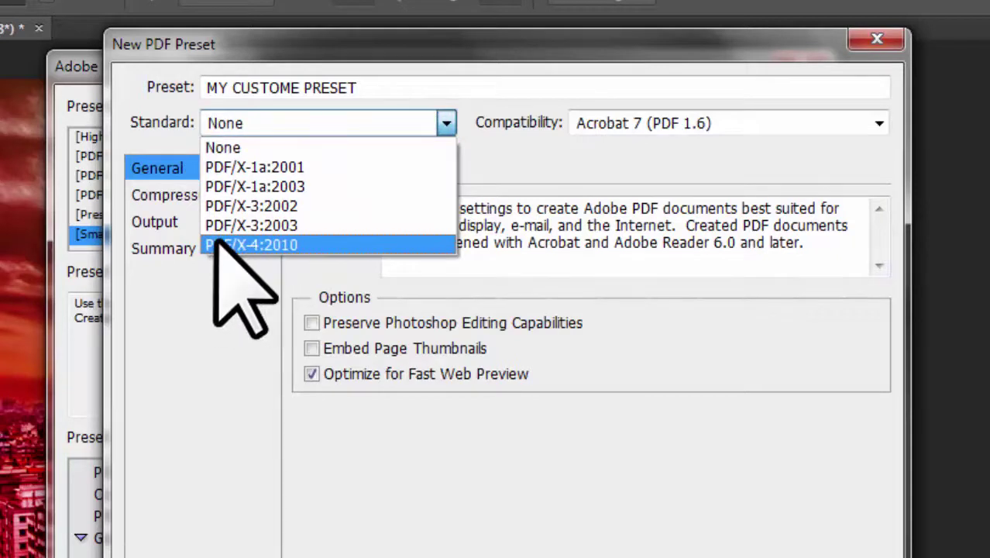
click(265, 245)
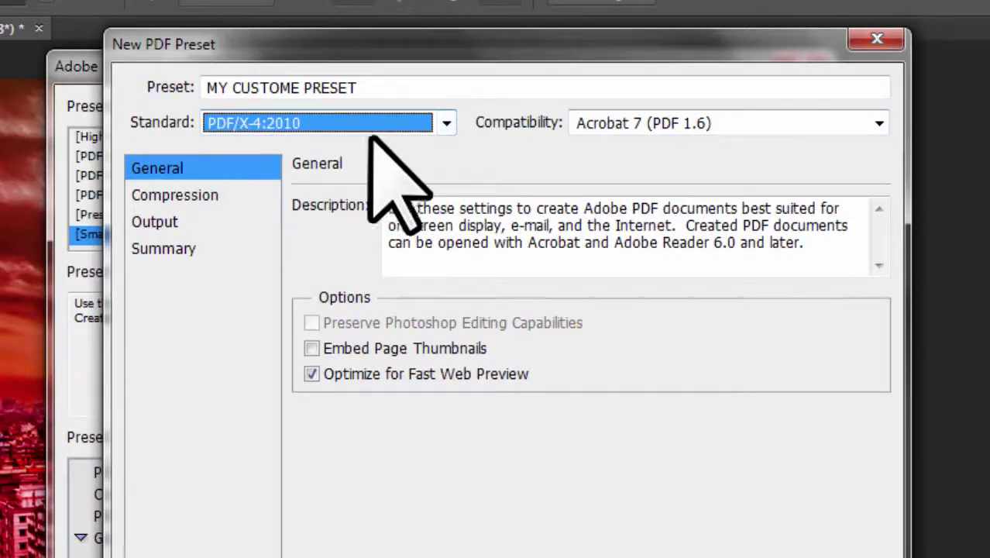
click(445, 122)
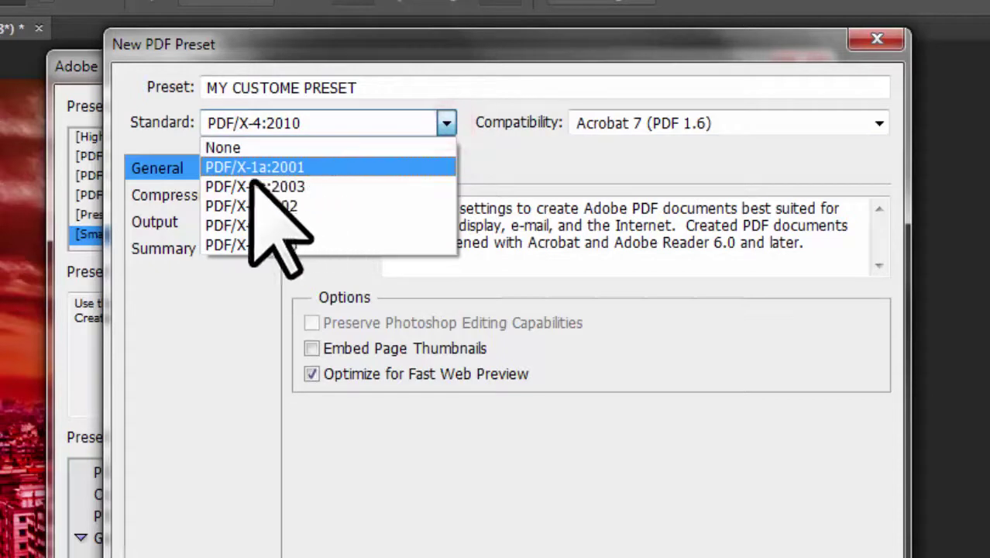
click(327, 187)
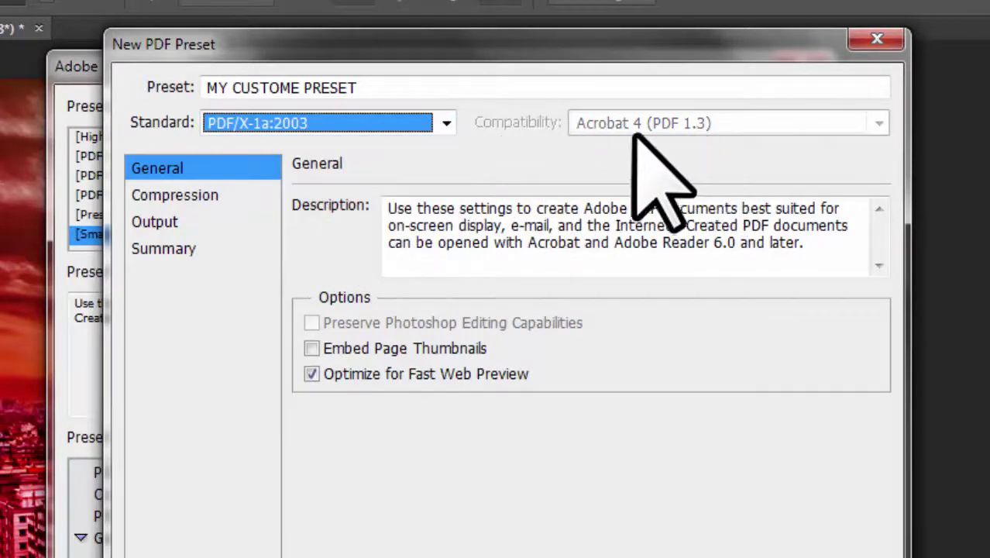
click(446, 122)
click(283, 142)
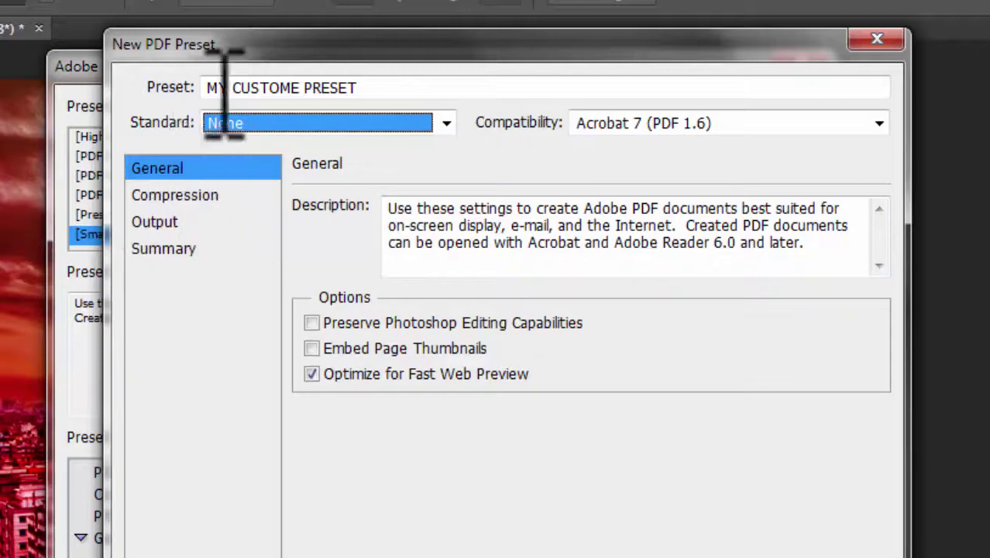
Switch image compression from JPEG to ZIP at 8 Bit, leaving downsampling unchanged.
click(137, 194)
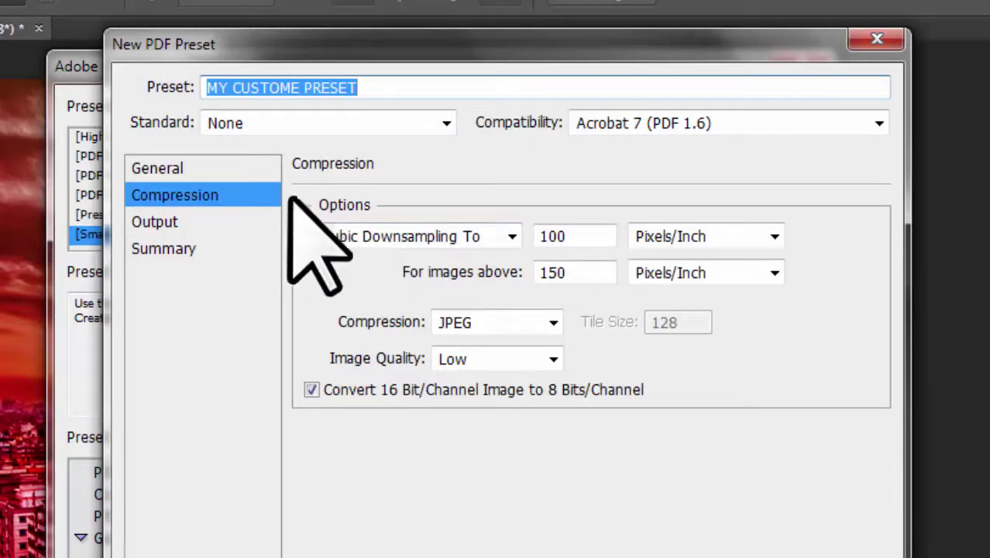
click(512, 236)
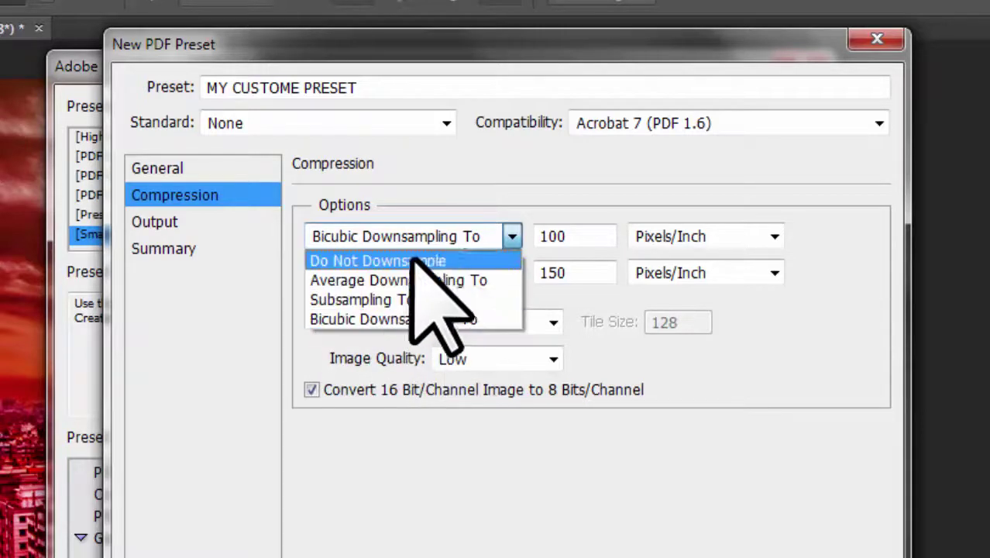
click(786, 335)
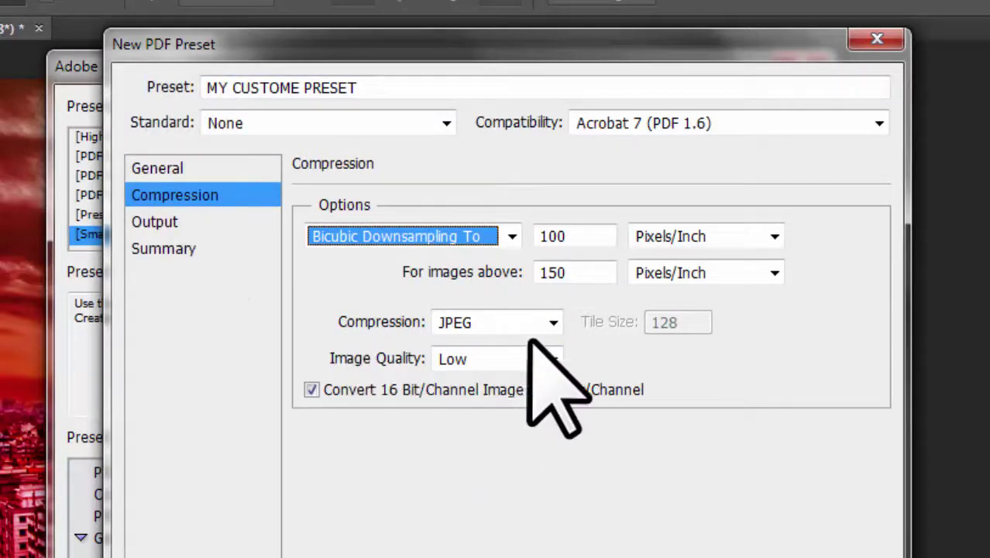
click(552, 322)
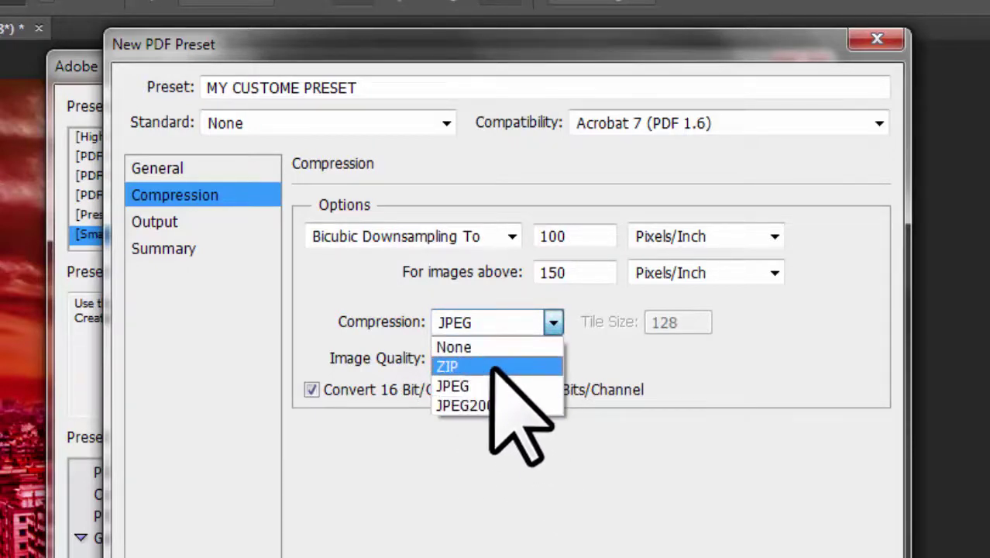
click(495, 365)
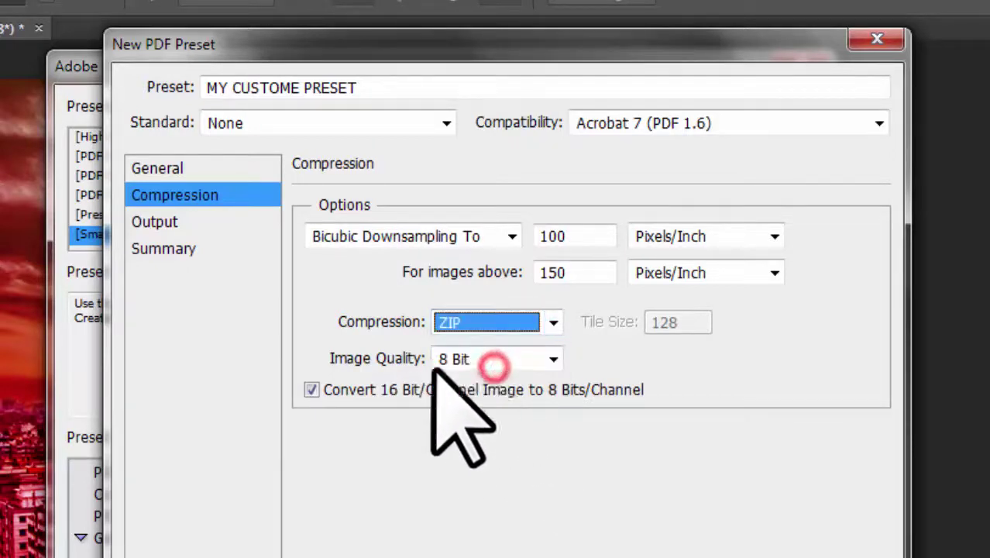
click(162, 224)
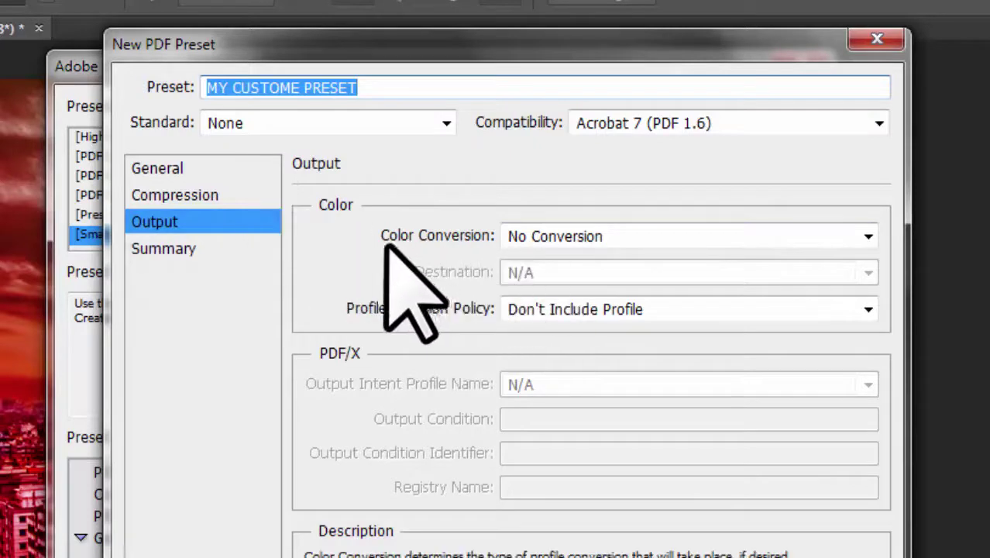
Keep Color Conversion at No Conversion and view the preset's Summary page.
click(864, 237)
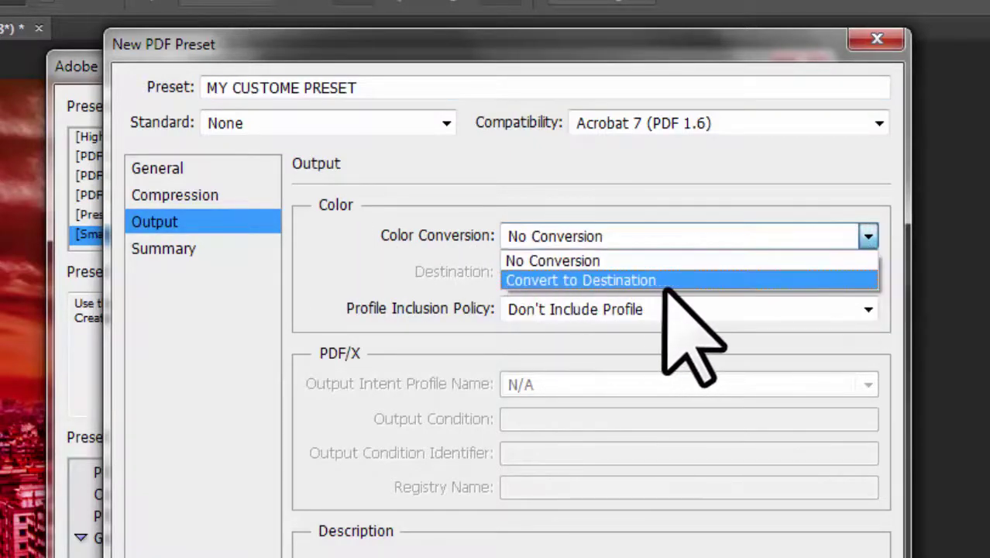
click(683, 260)
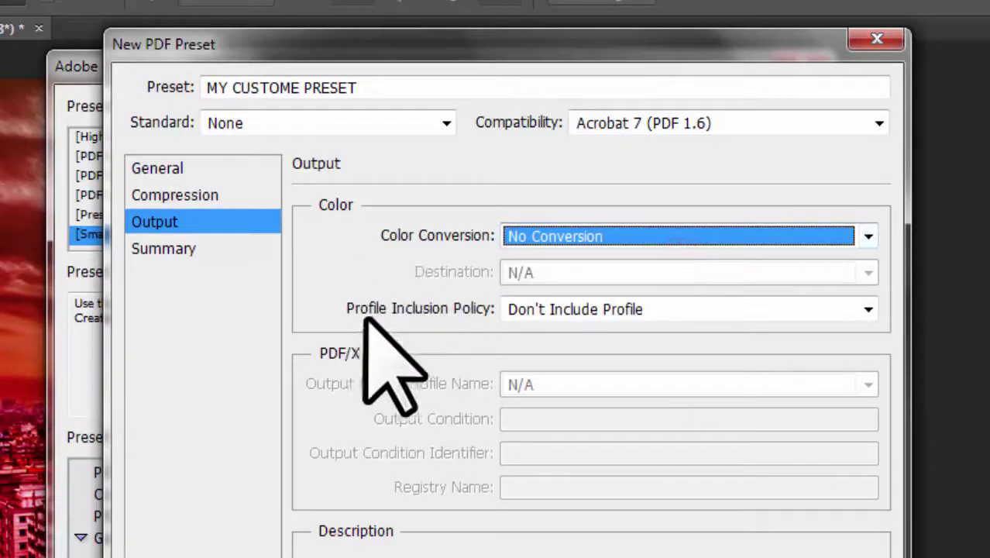
click(188, 247)
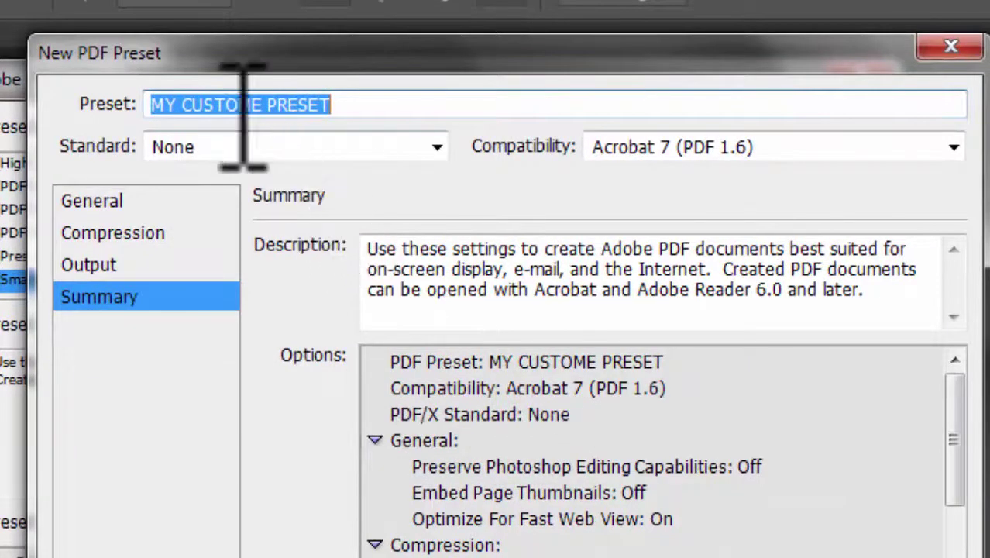
Set the preset's Standard to PDF/X-1a:2001 and create it.
click(343, 104)
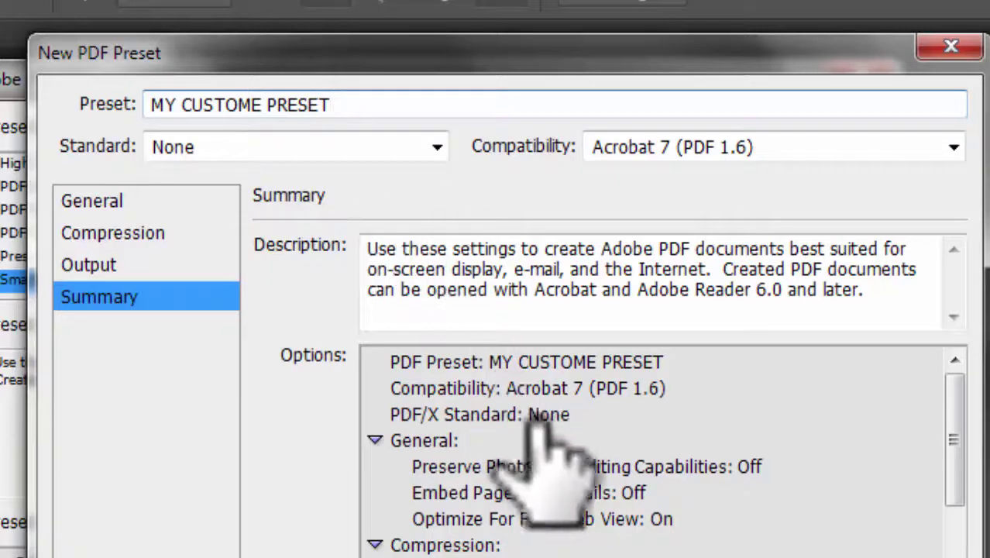
click(437, 147)
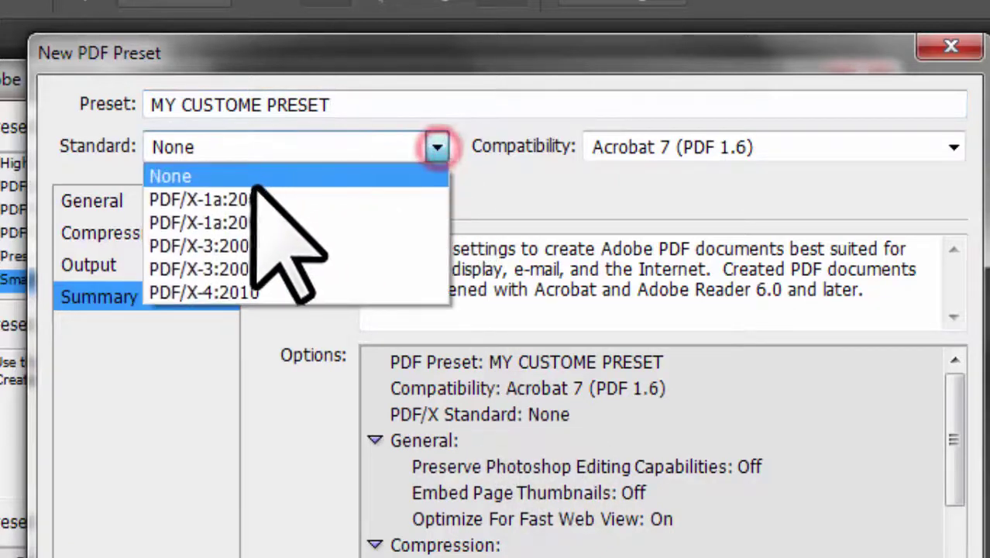
click(247, 195)
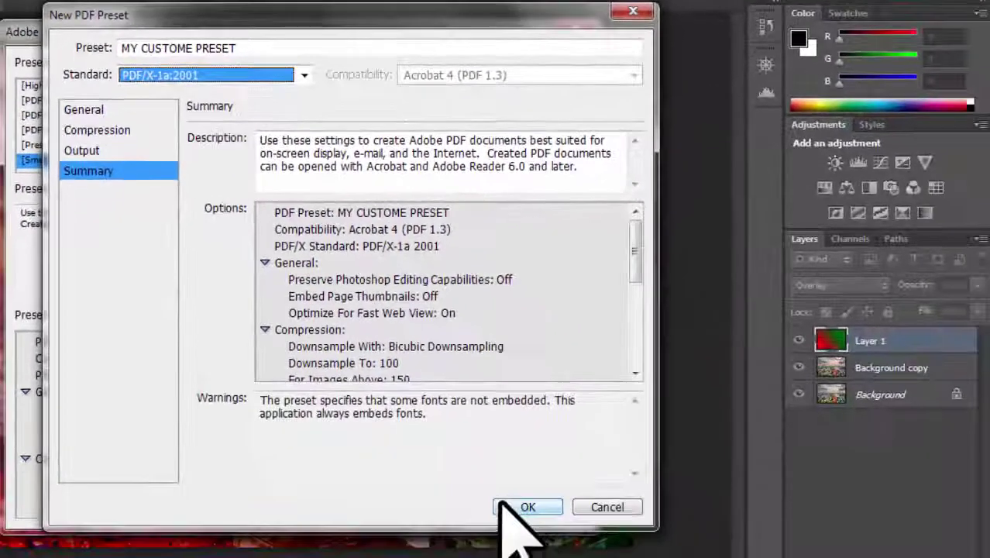
click(514, 506)
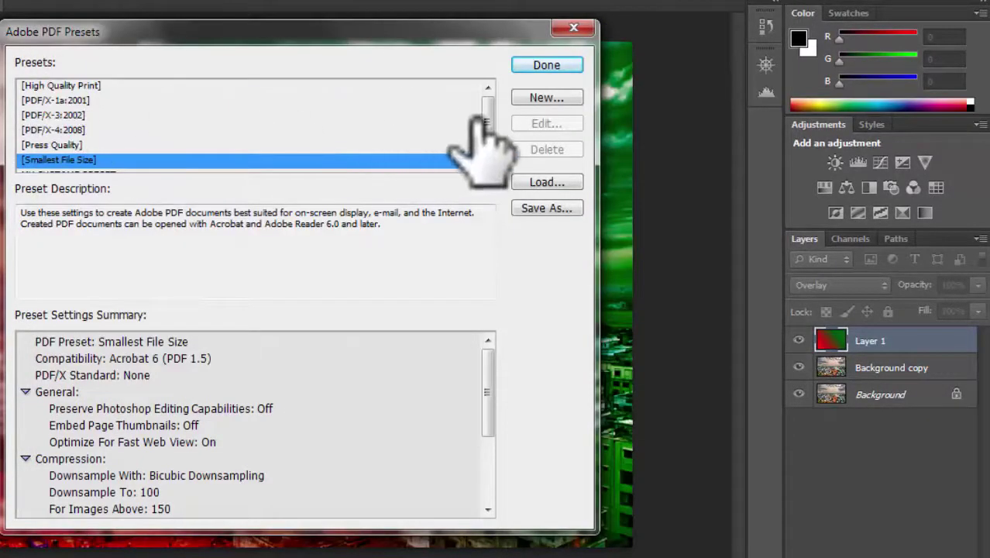
Select MY CUSTOME PRESET in the presets list and check it in Edit without changes.
click(489, 124)
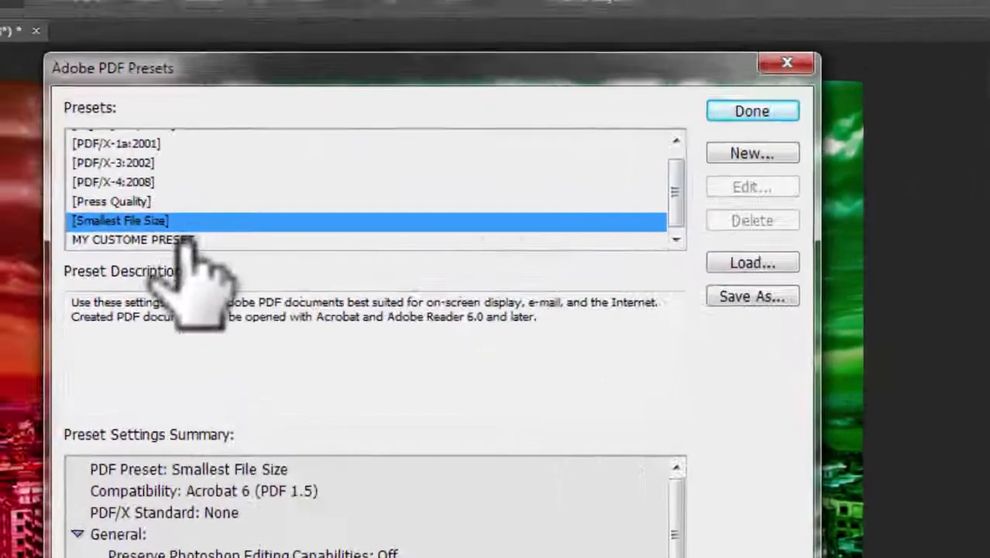
click(108, 165)
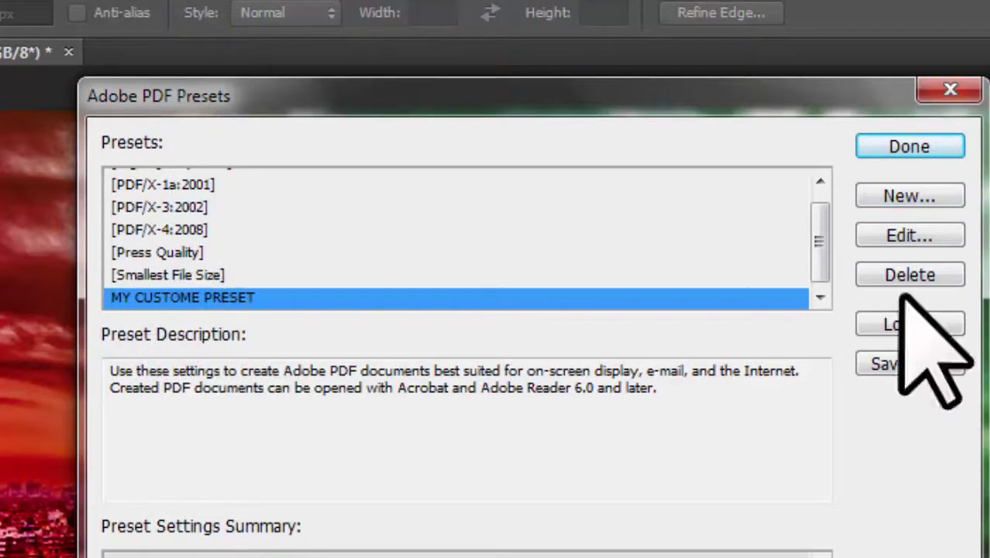
click(151, 275)
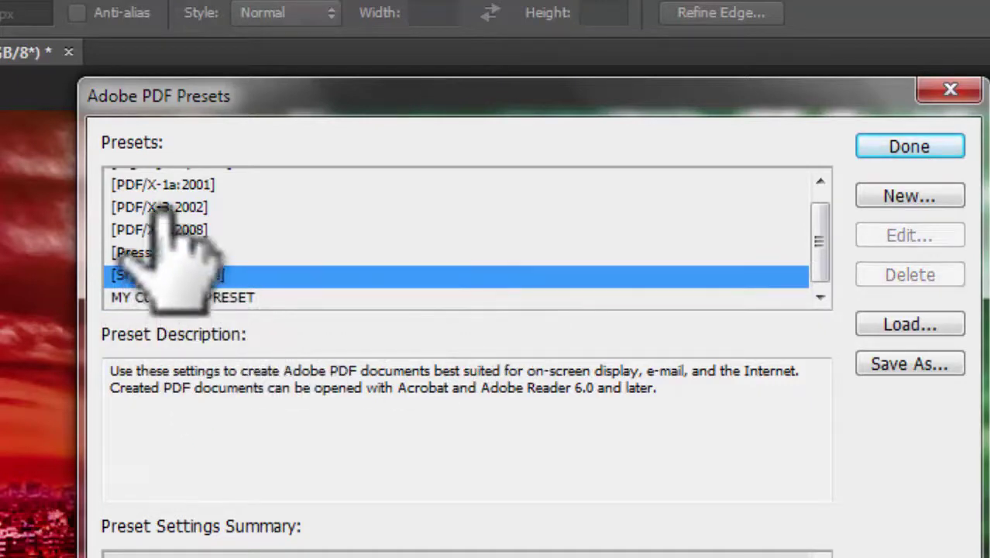
click(214, 298)
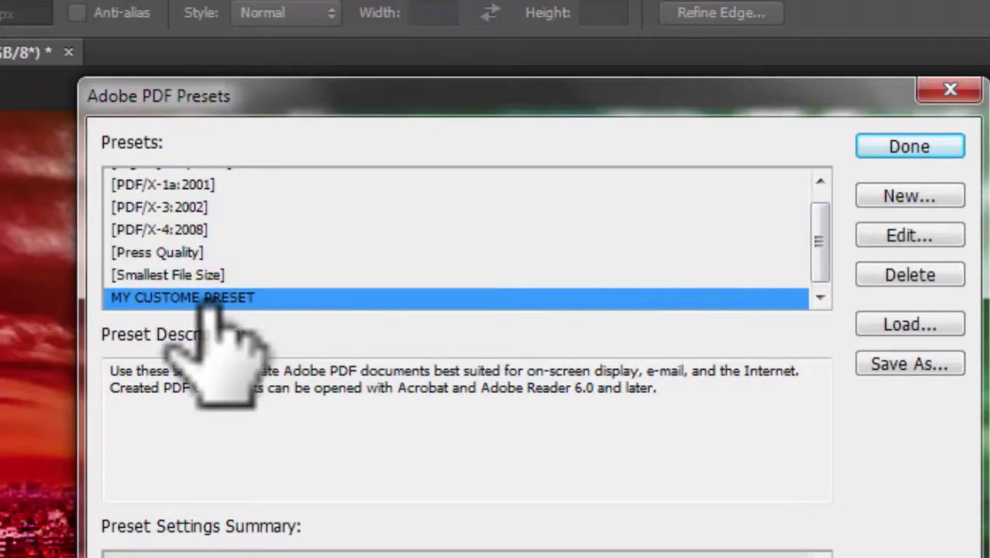
click(903, 235)
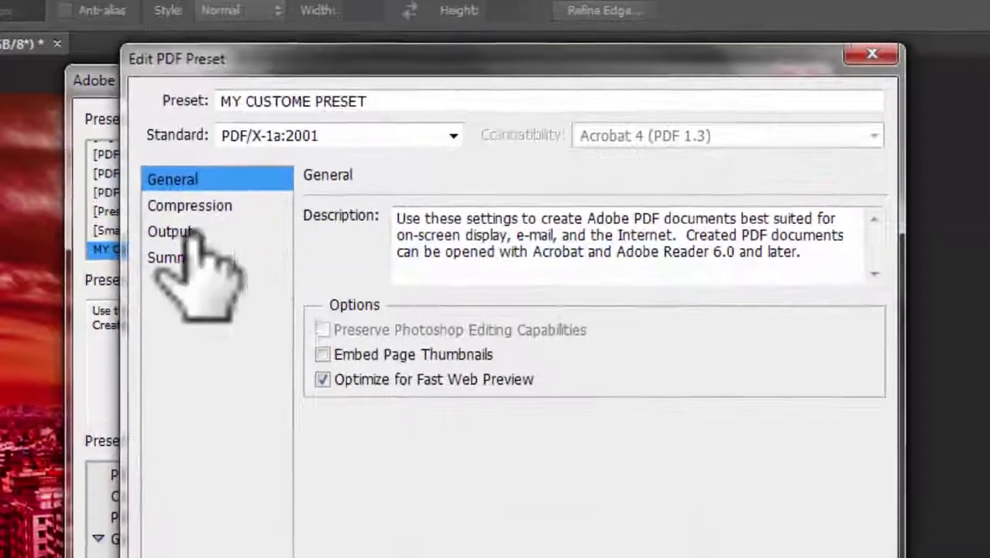
key(Return)
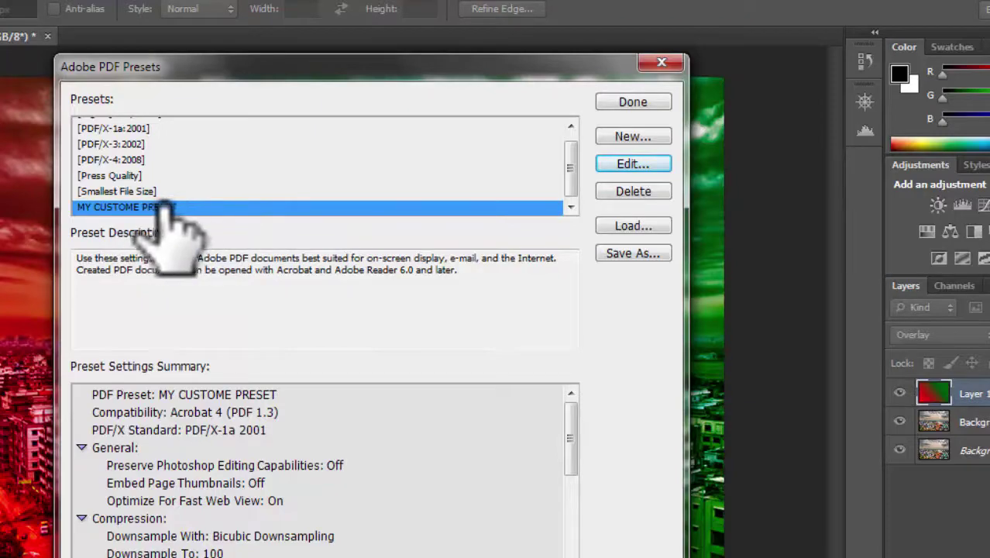
Save the preset as MY CUSTOME PRESET.joboptions, overwriting the existing file.
click(616, 254)
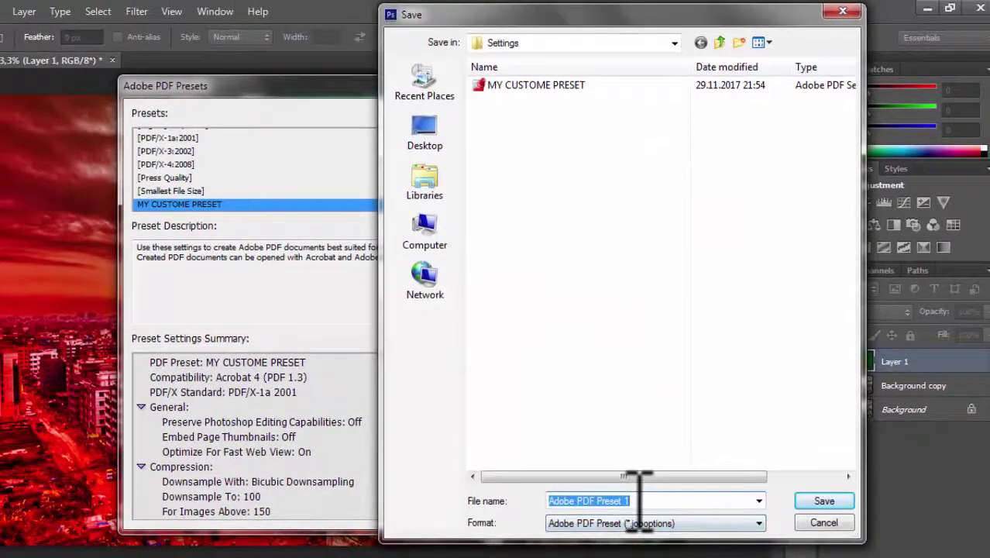
text(MY CUSTOME PRESET)
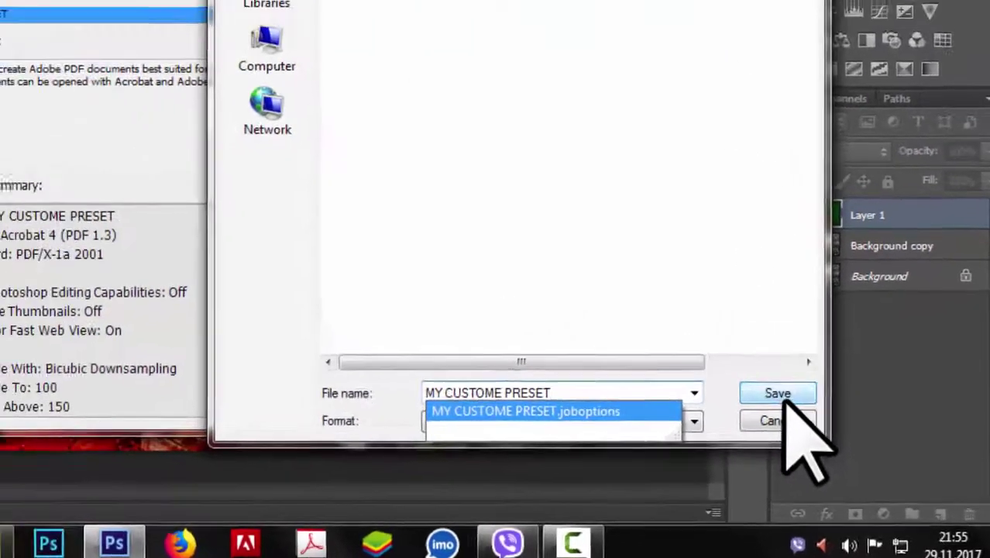
click(732, 358)
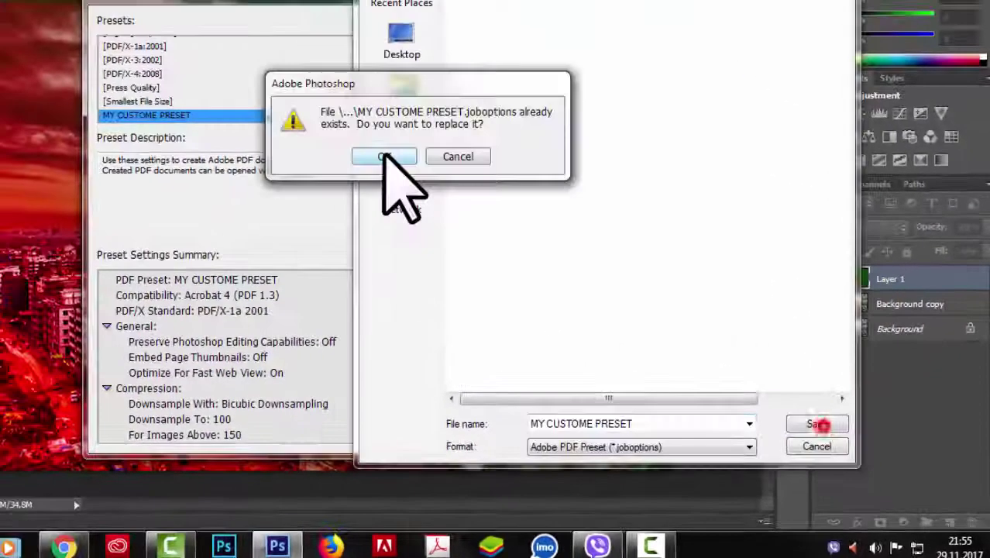
click(384, 156)
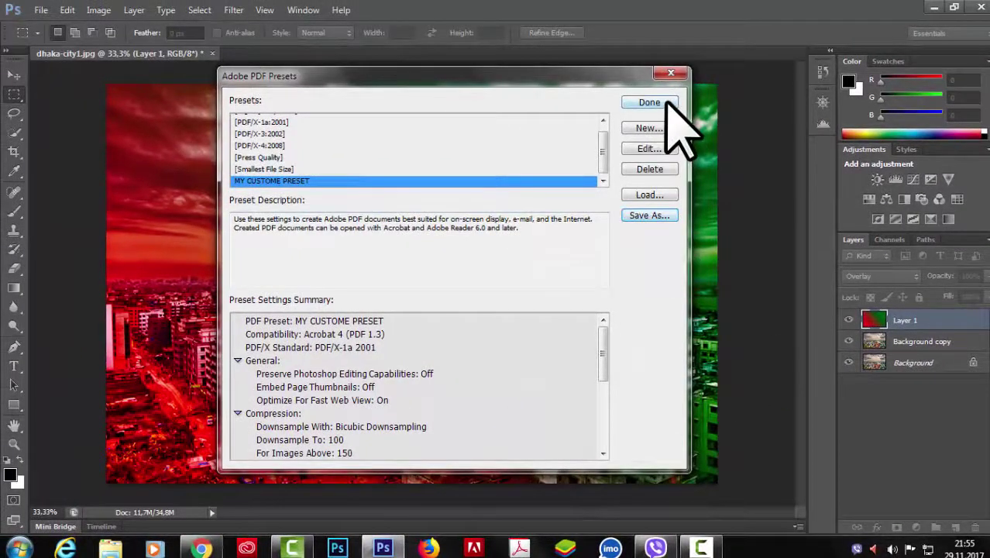
Close the presets manager and save the city image as dhaka-city02 in Photoshop PDF format.
click(666, 102)
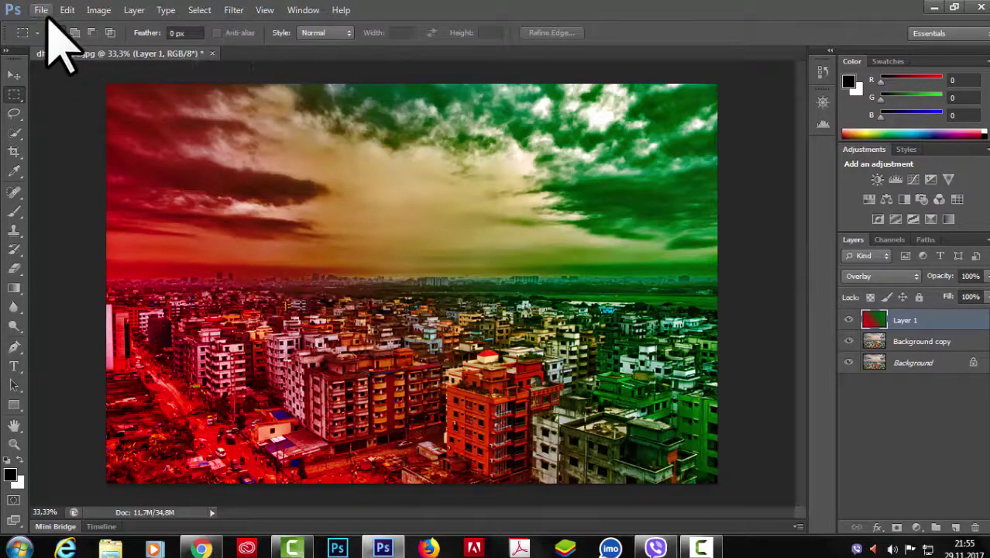
click(42, 10)
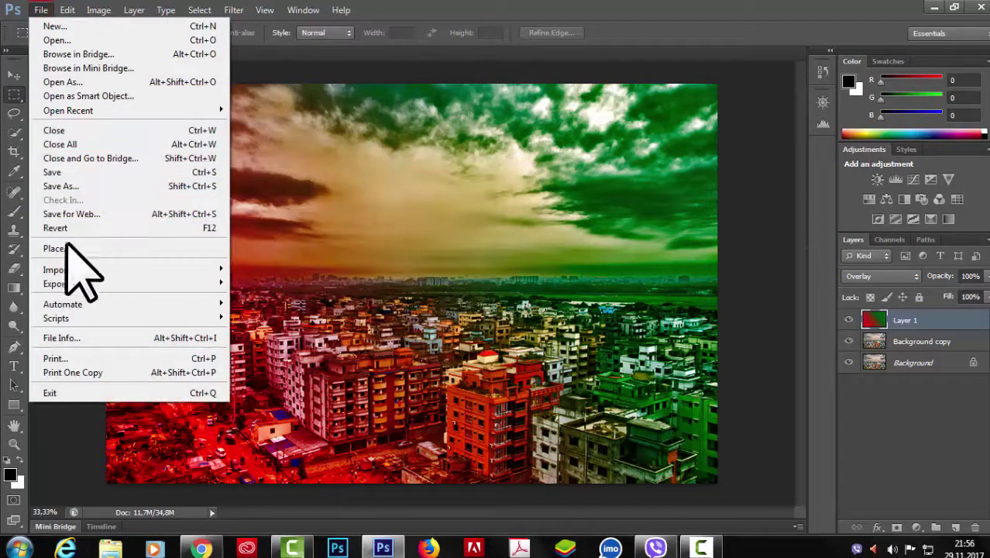
click(68, 186)
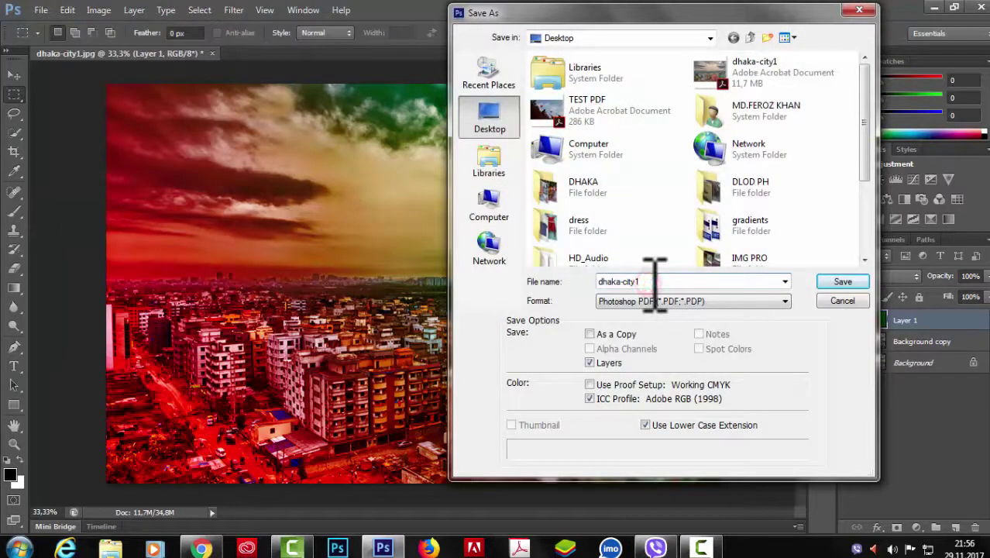
key(BackSpace)
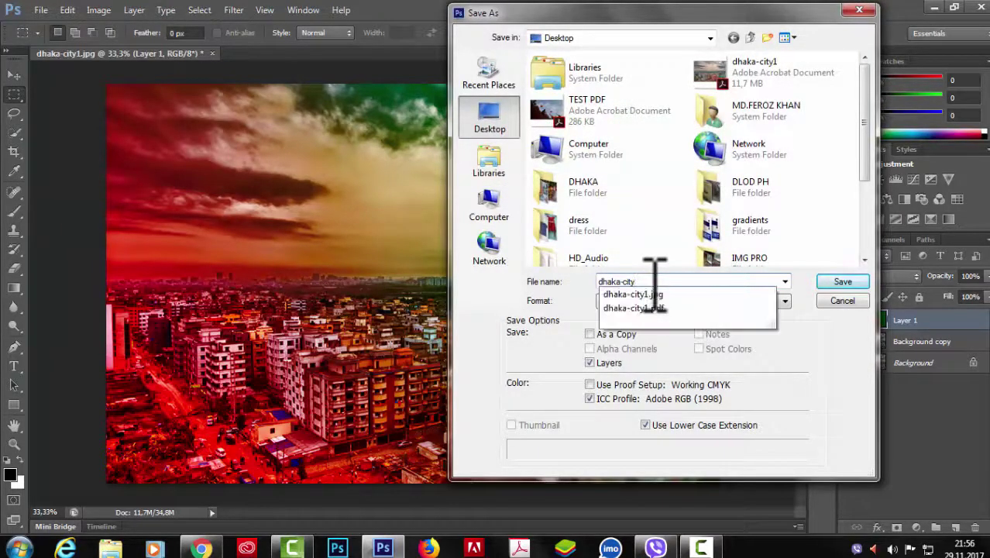
text(02)
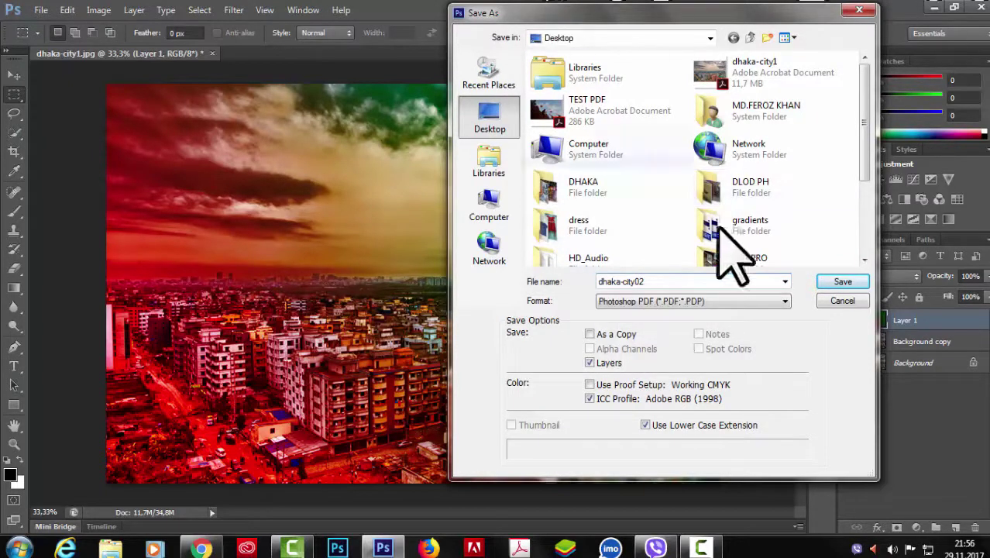
click(783, 302)
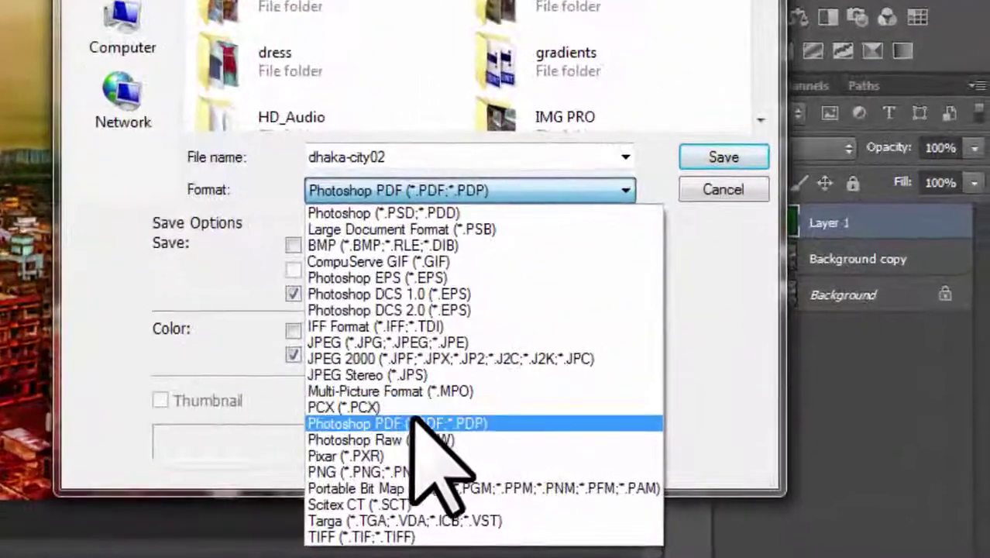
click(661, 435)
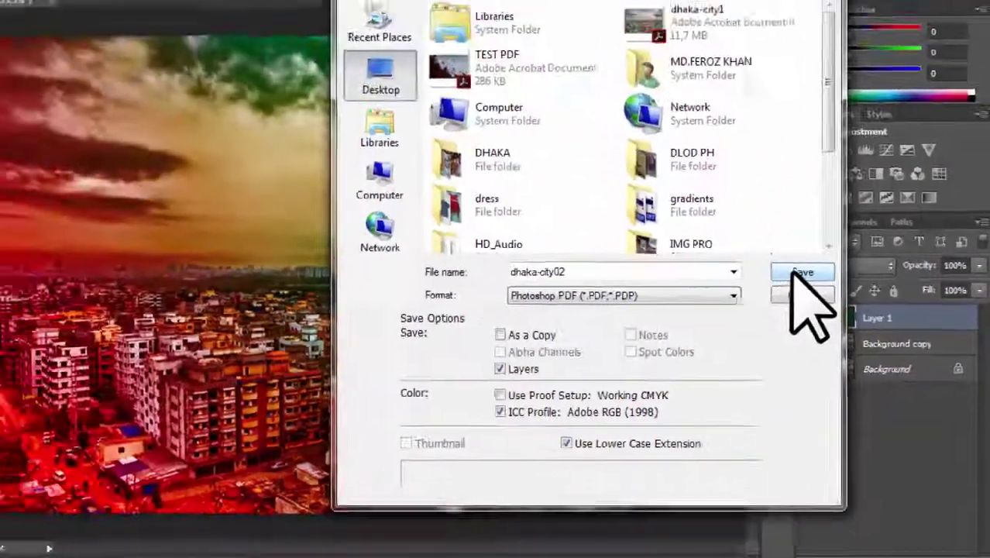
click(806, 273)
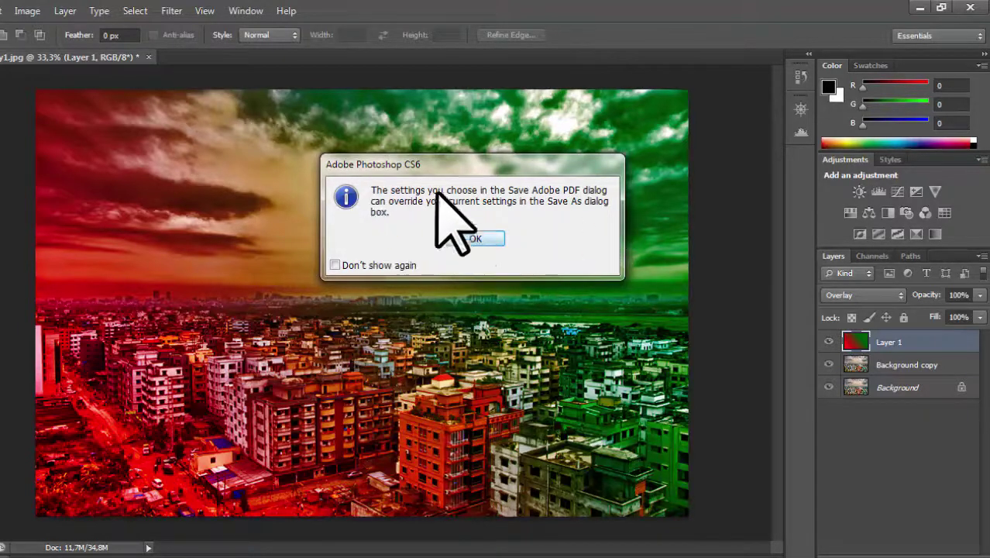
Choose MY CUSTOME PRESET as the Adobe PDF Preset for the save.
click(475, 239)
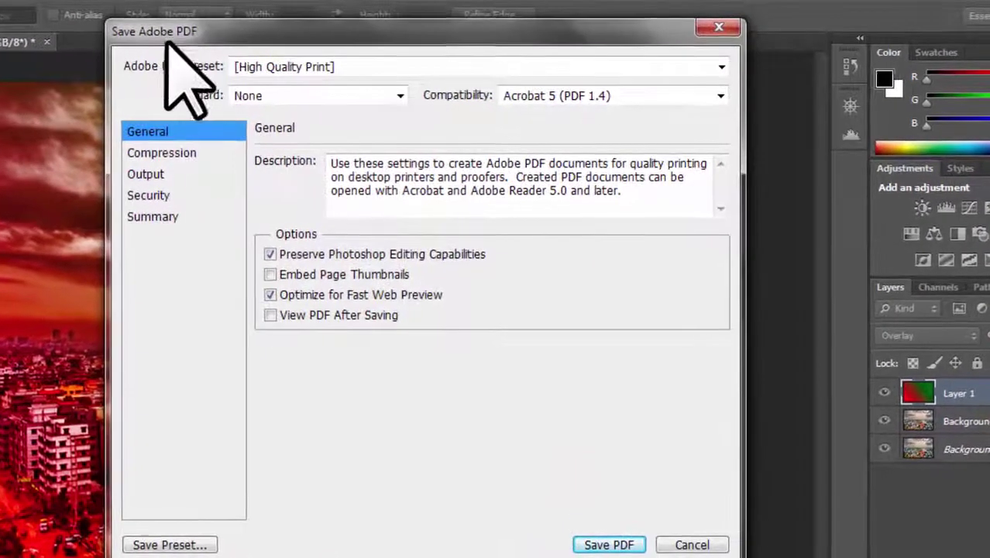
drag(442, 36, 490, 72)
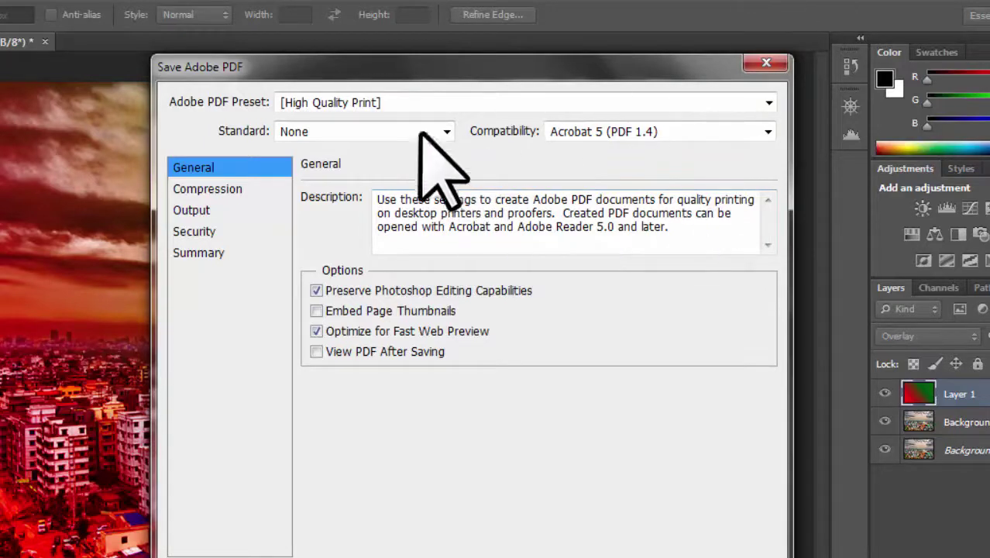
click(589, 103)
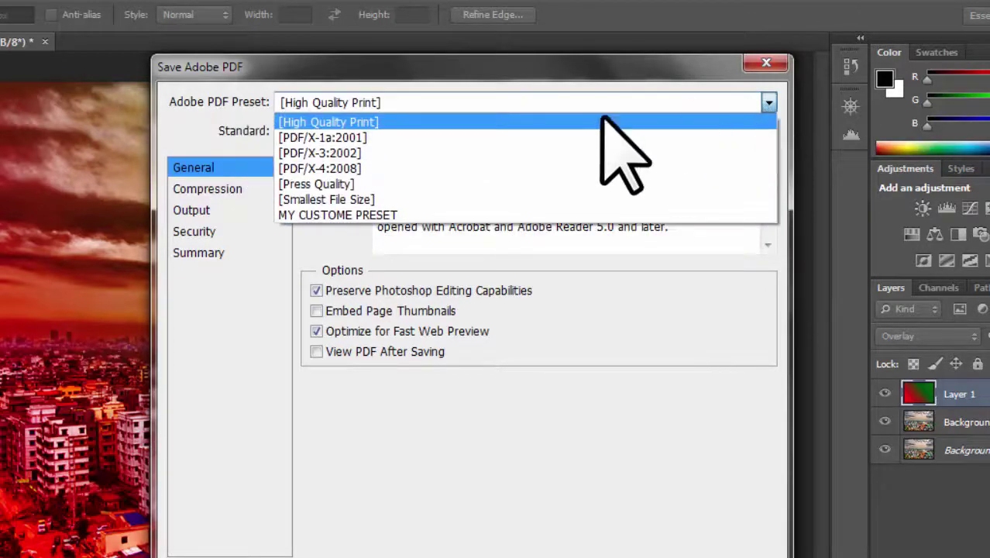
click(341, 215)
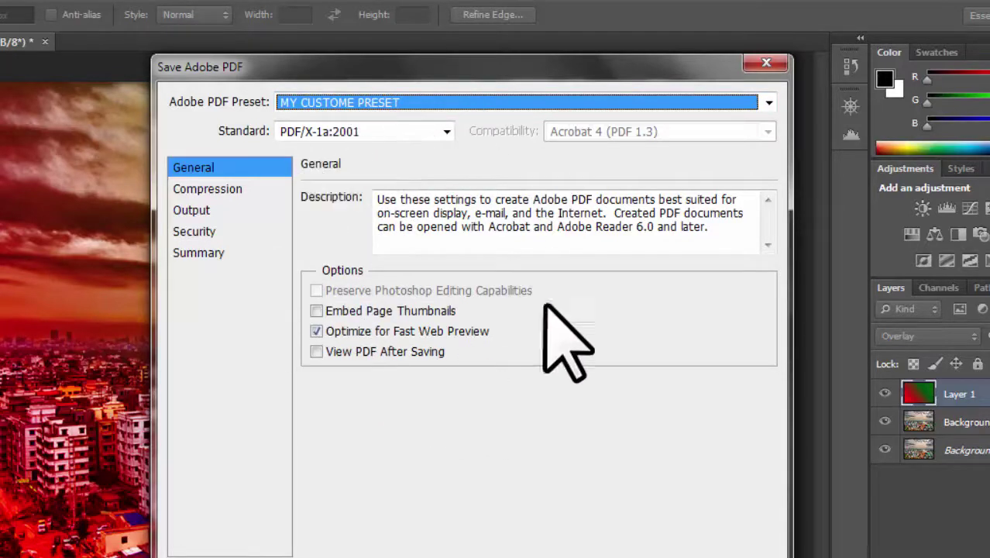
Review the Compression, Output, Security and Summary pages, then cancel the PDF save.
click(221, 189)
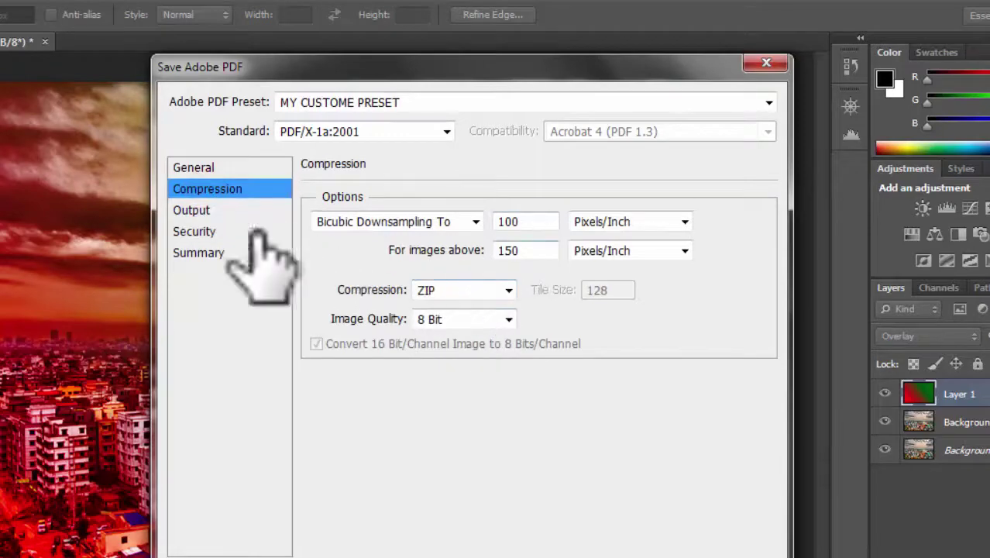
click(203, 214)
click(203, 231)
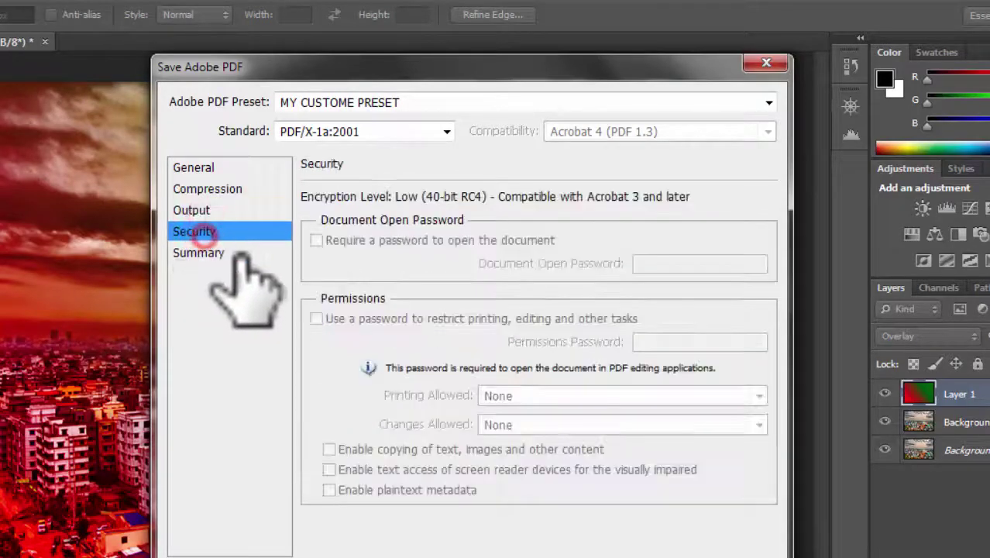
click(198, 253)
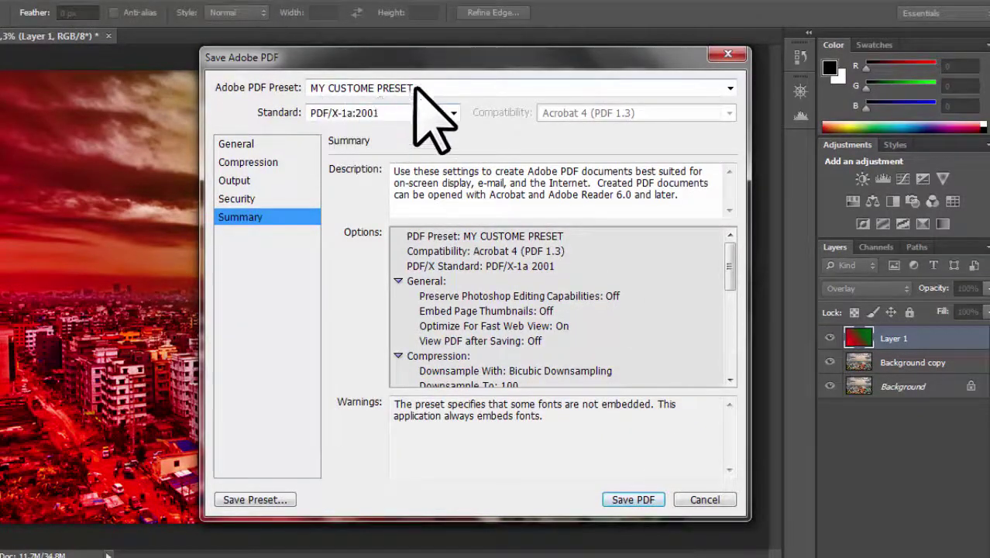
click(705, 500)
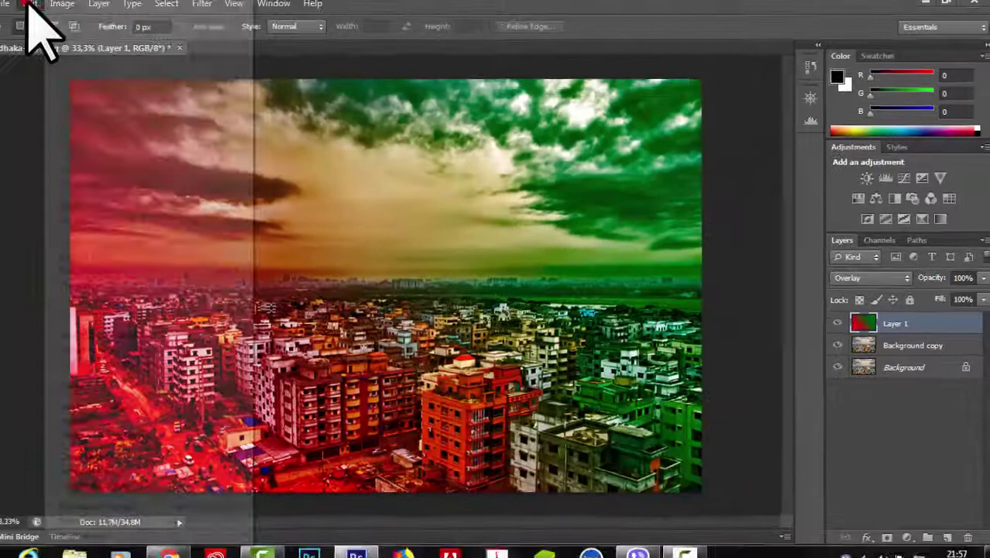
click(28, 4)
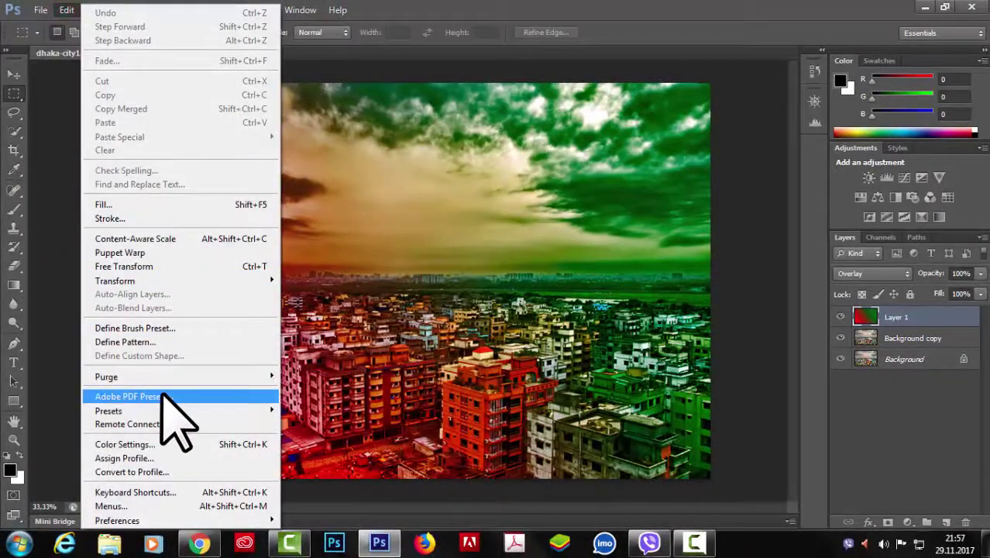
Delete MY CUSTOME PRESET from the Adobe PDF Presets list.
click(166, 397)
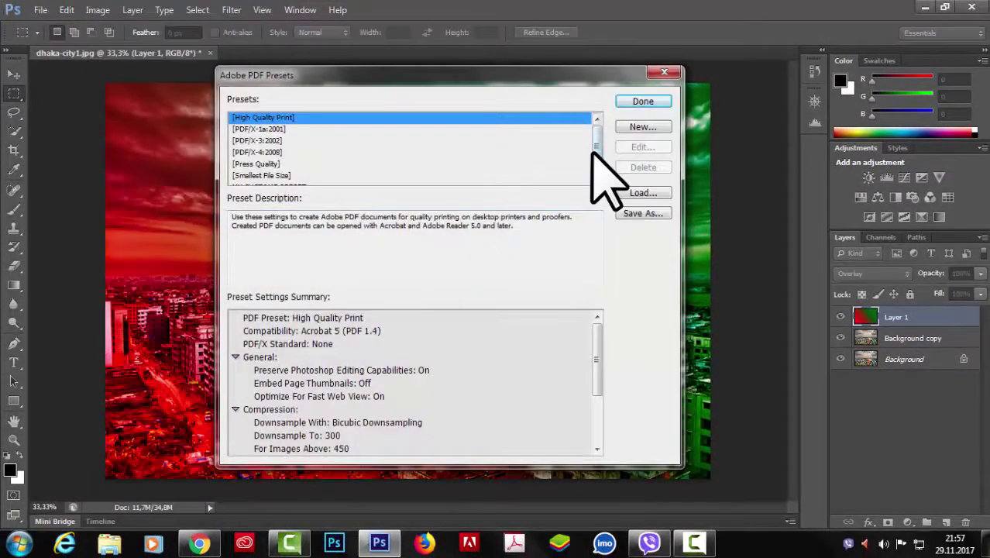
click(596, 177)
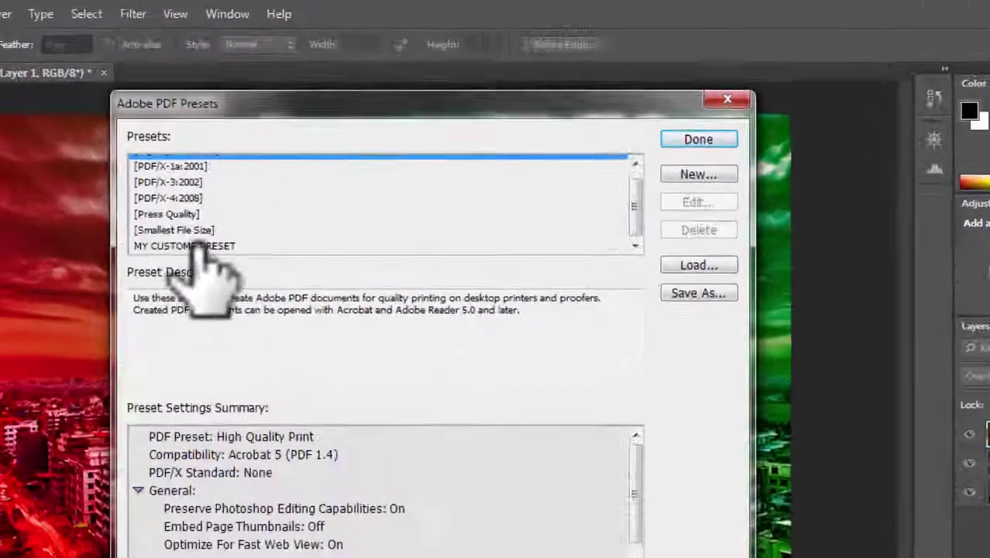
click(281, 179)
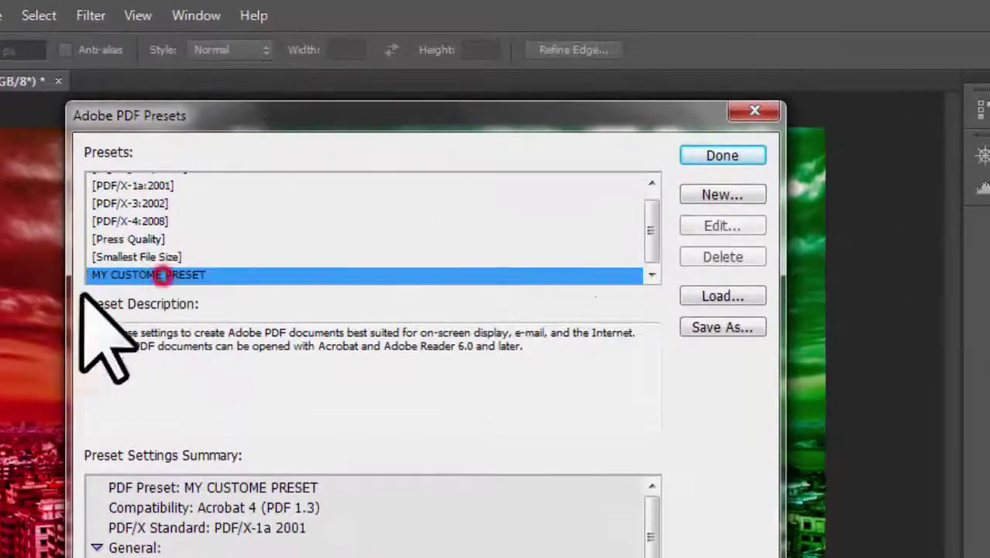
click(722, 258)
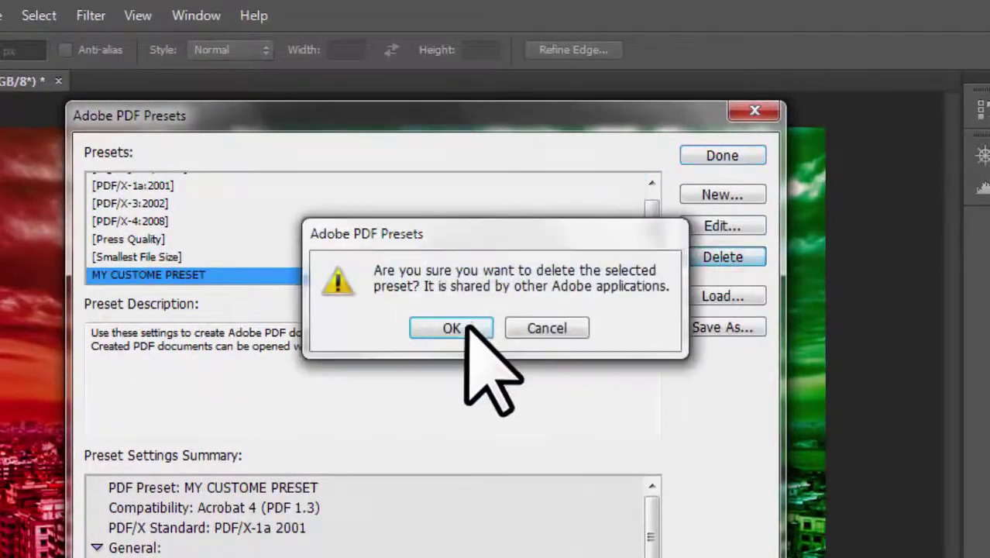
click(469, 325)
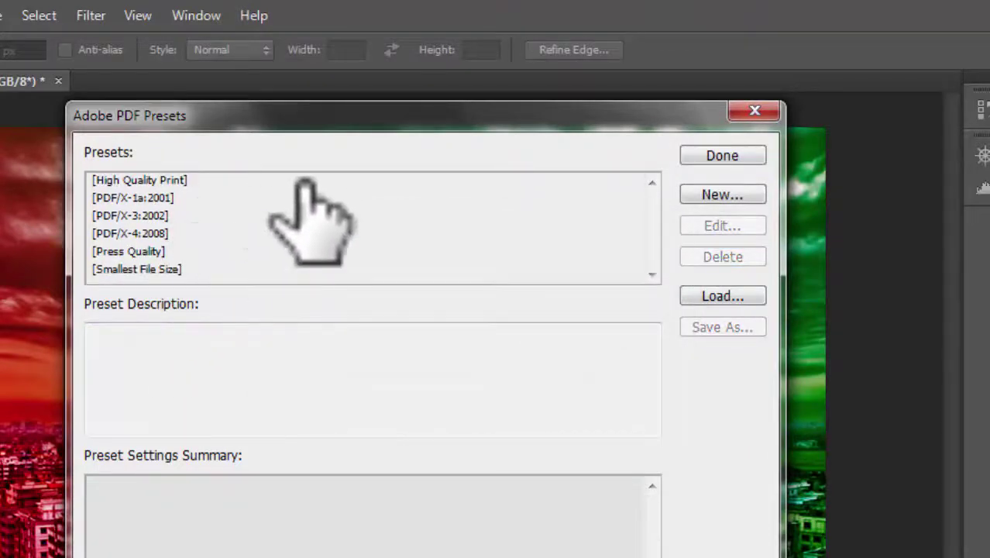
Reload the preset from the MY CUSTOME PRESET .joboptions file on the Desktop.
click(719, 295)
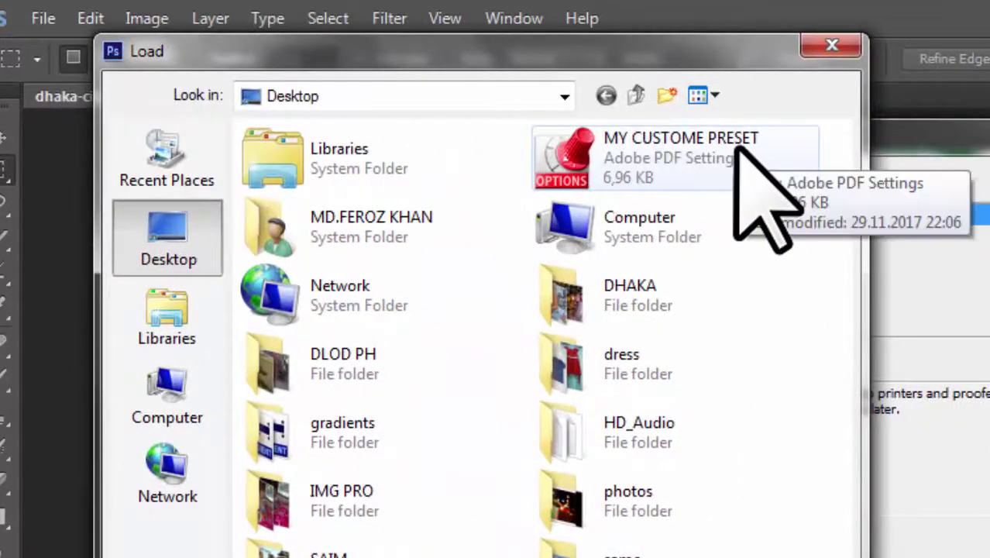
click(670, 171)
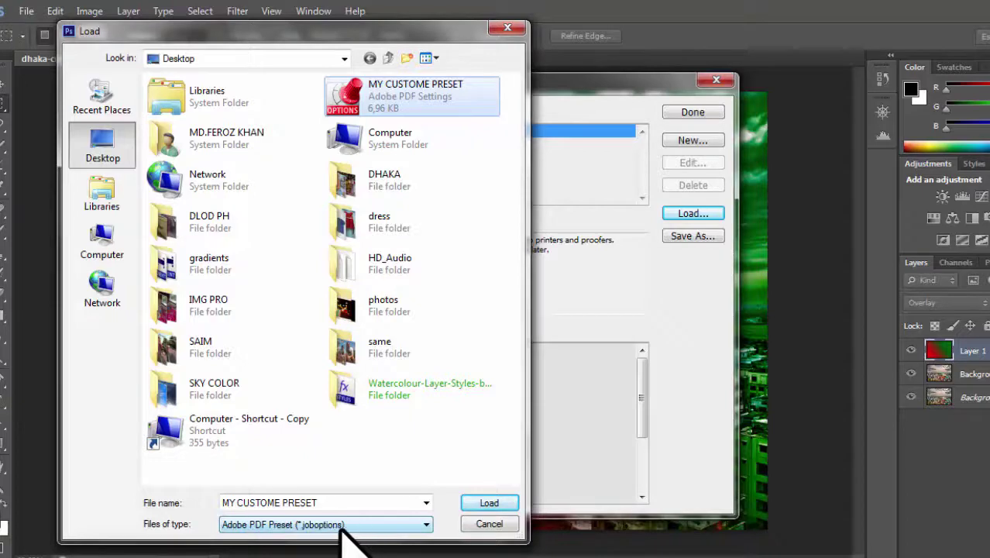
click(478, 503)
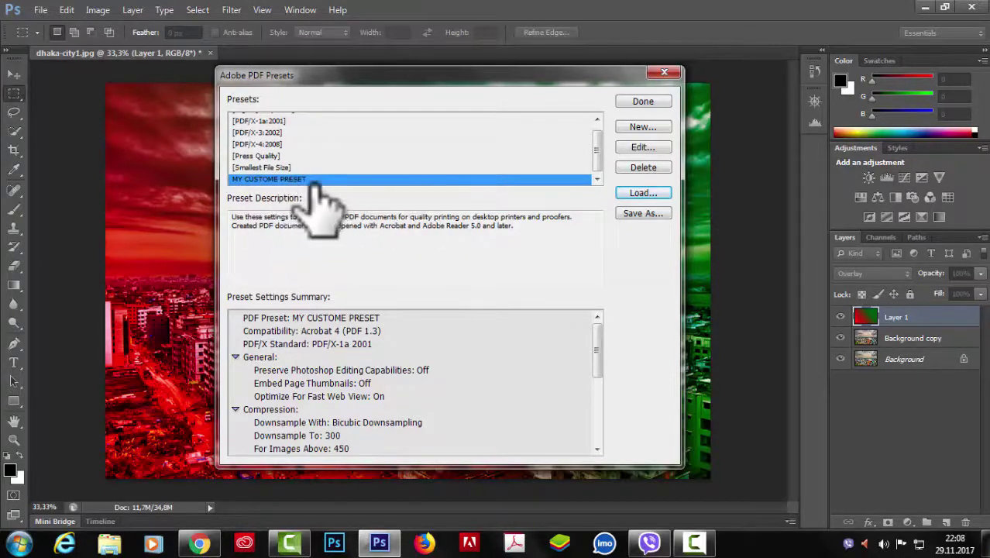
Close the Adobe PDF Presets manager and switch from the Rectangular Marquee to the Move tool.
key(Escape)
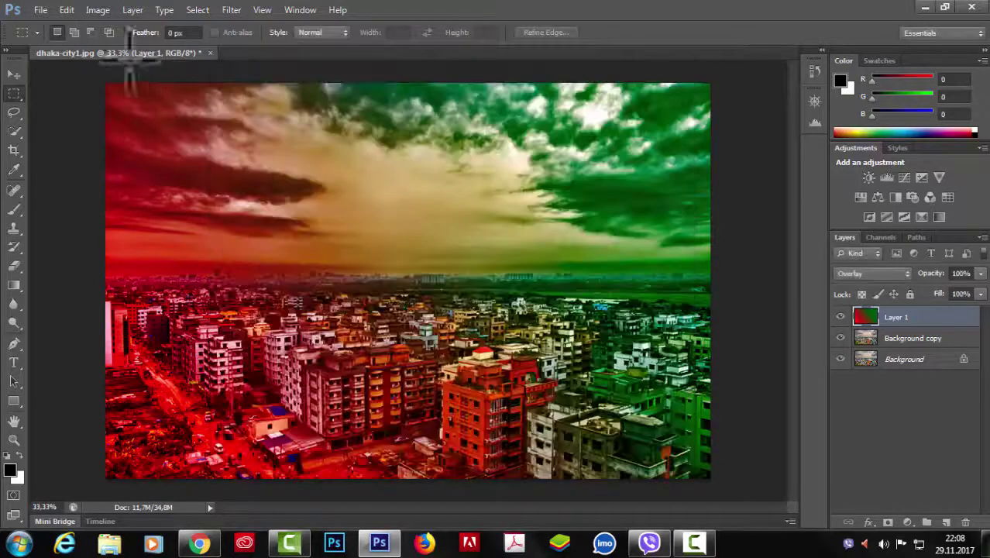
click(66, 9)
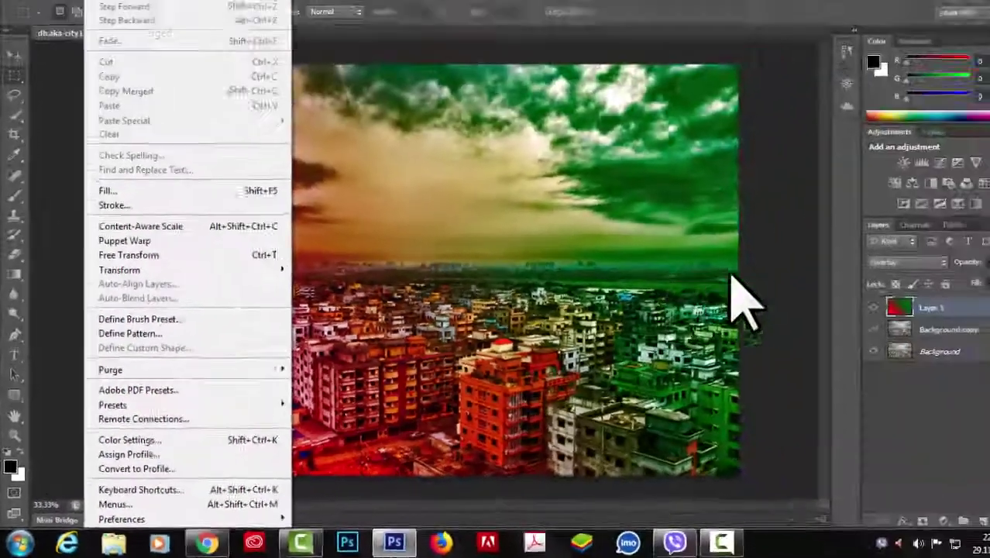
key(Escape)
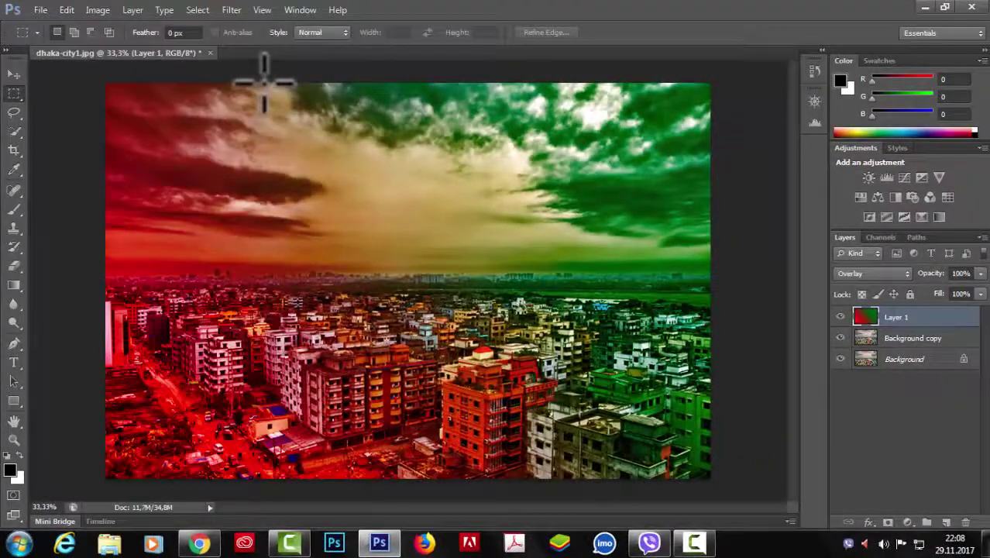
click(14, 75)
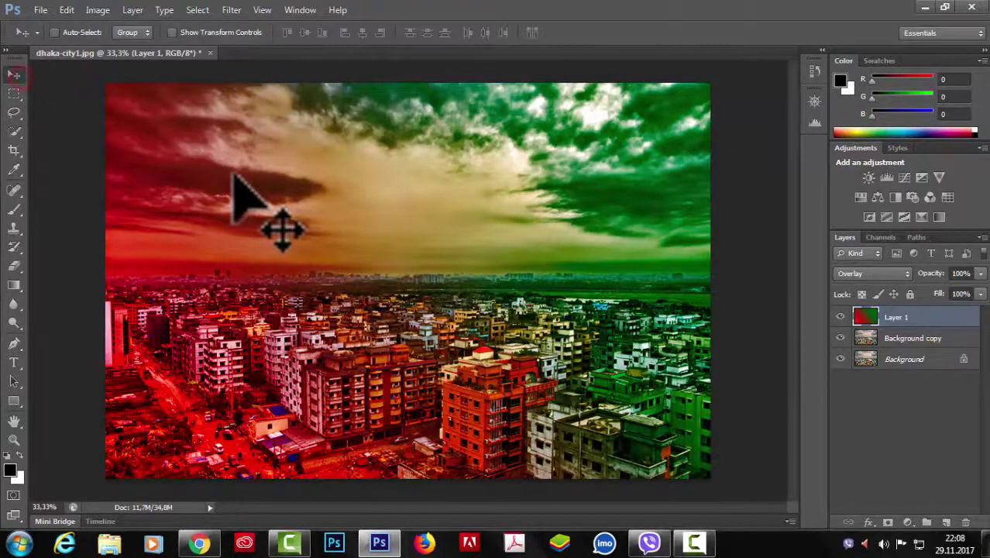